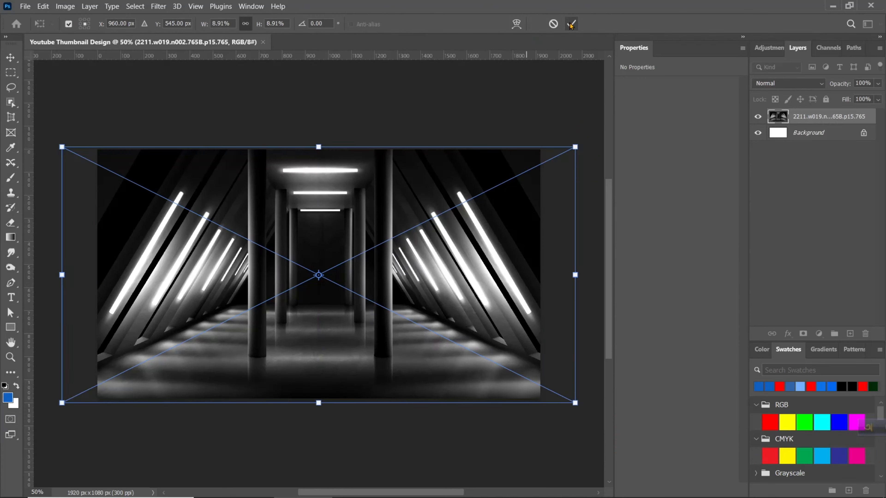
Confirm the placed corridor image's size and apply a Gaussian Blur with a 9-pixel radius to it.
{"action": "left_click", "coordinate": [570, 25]}
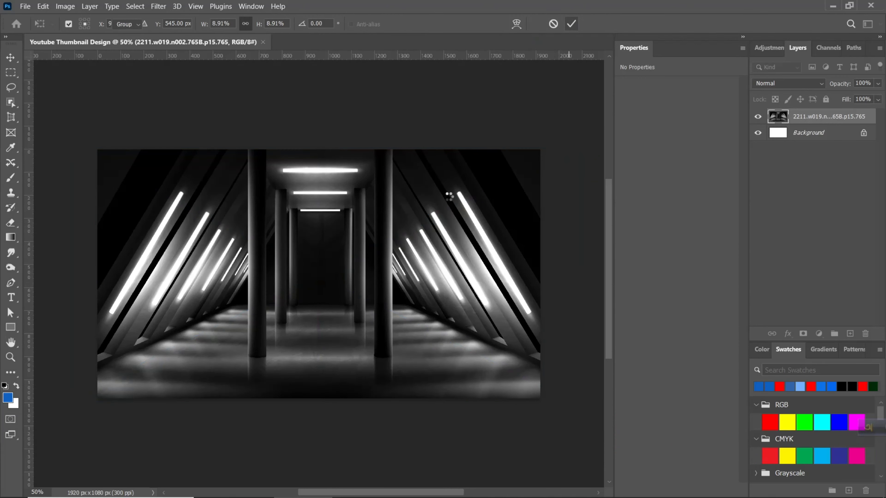
{"action": "left_click", "coordinate": [158, 7]}
{"action": "mouse_move", "coordinate": [278, 144]}
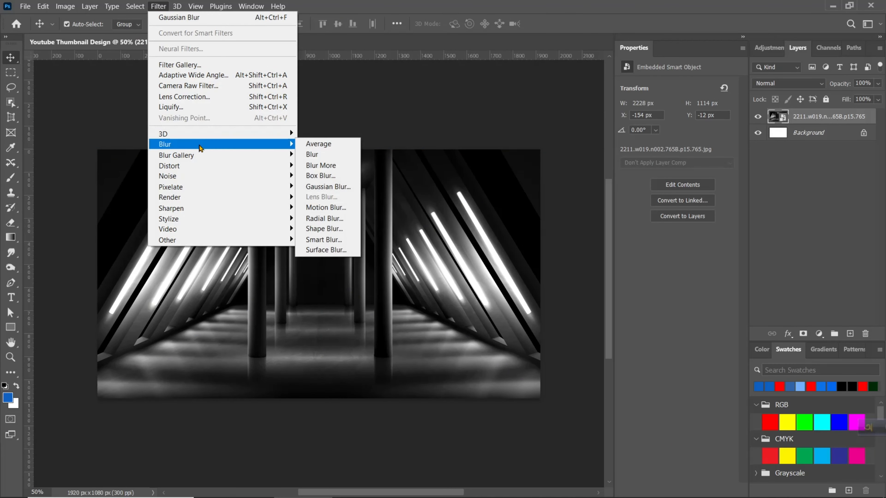
{"action": "left_click", "coordinate": [324, 187]}
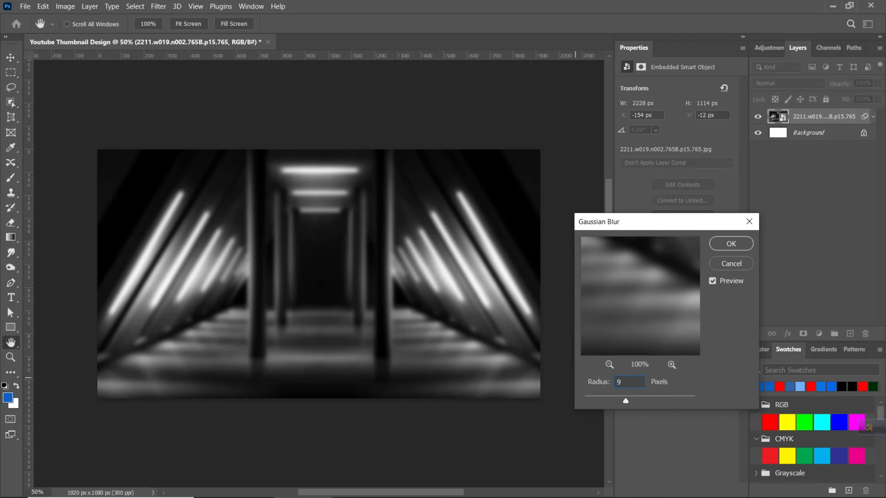
{"action": "left_click", "coordinate": [723, 246]}
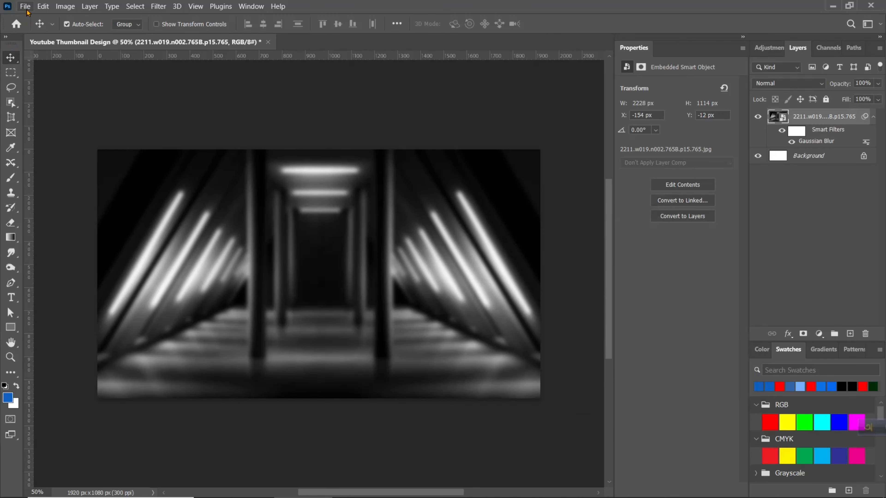
Place d.png as an embedded object, enlarge it to about 1015 × 1453 px and position the man in the canvas's right half.
{"action": "left_click", "coordinate": [26, 10]}
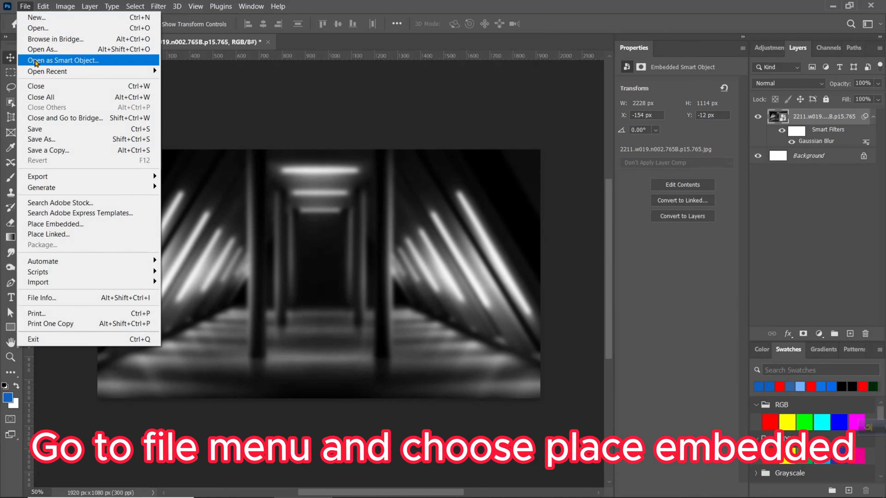
{"action": "left_click", "coordinate": [56, 223]}
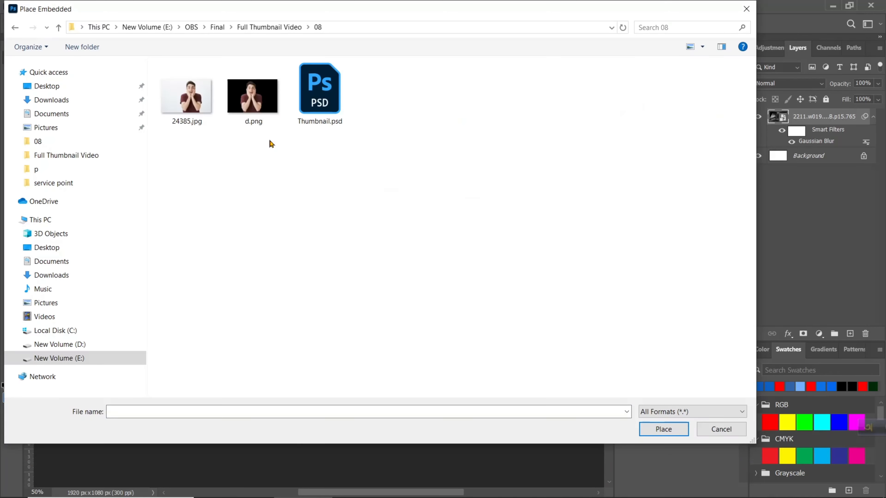
{"action": "left_click", "coordinate": [253, 105]}
{"action": "left_click", "coordinate": [643, 429]}
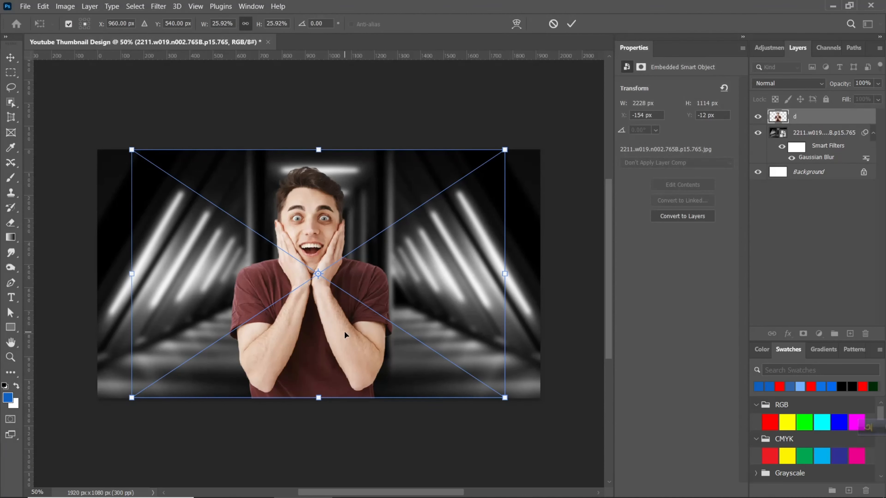
{"action": "scroll", "coordinate": [346, 336], "scroll_direction": "down", "scroll_amount": 2}
{"action": "left_click_drag", "start_coordinate": [318, 340], "coordinate": [432, 344]}
{"action": "key", "text": "Return"}
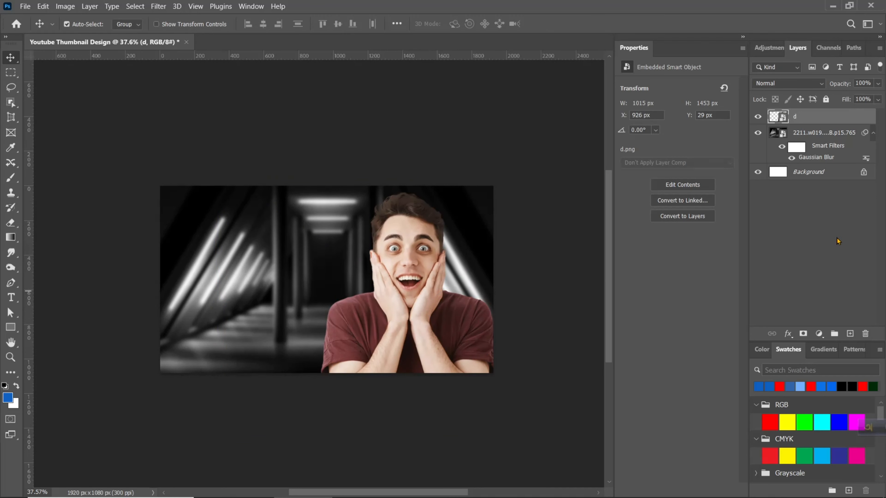
Add a new layer beneath the man's layer, set the brush colour to #1680ff and the layer's blend mode to Linear Dodge (Add).
{"action": "left_click", "coordinate": [849, 333]}
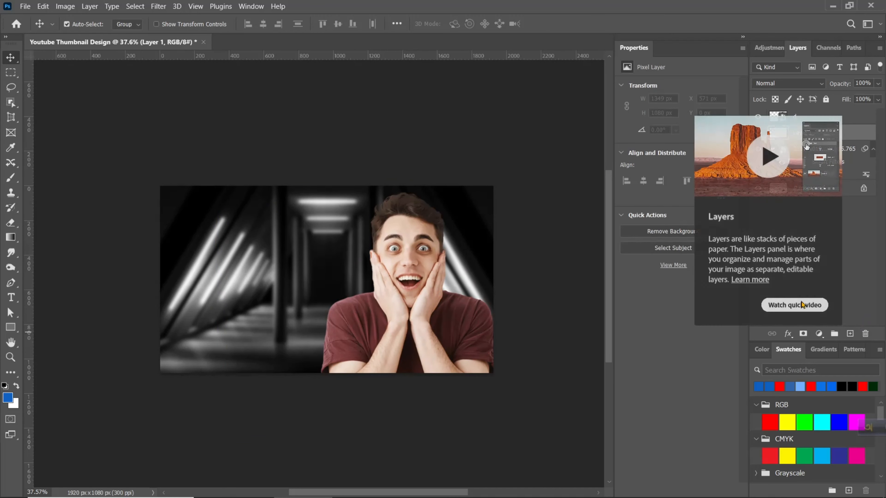
{"action": "left_click", "coordinate": [10, 178]}
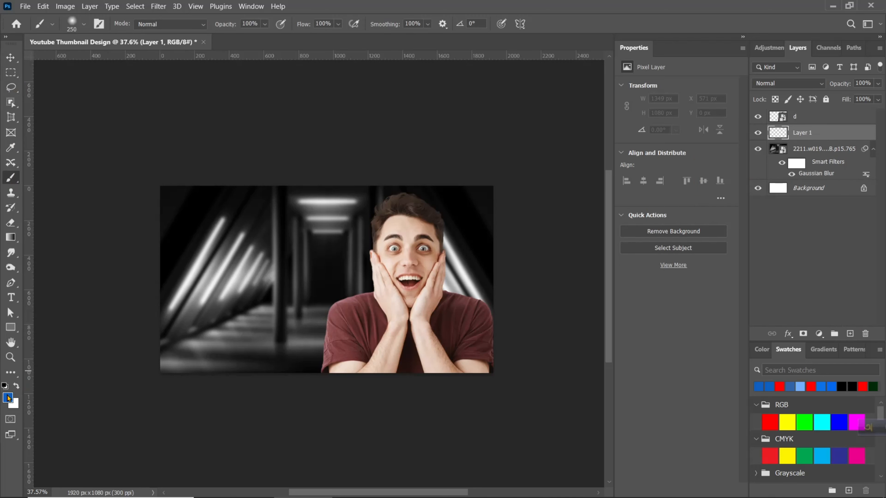
{"action": "left_click", "coordinate": [8, 397]}
{"action": "type", "text": "1178f2"}
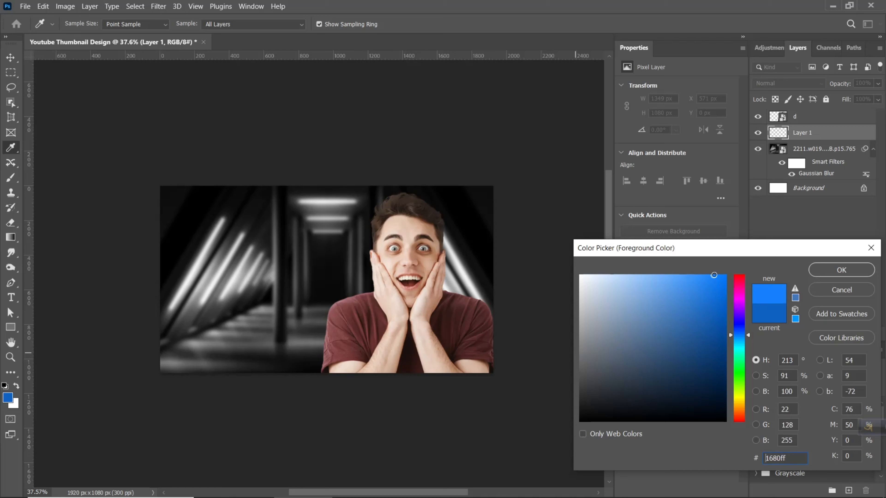
{"action": "left_click", "coordinate": [824, 274]}
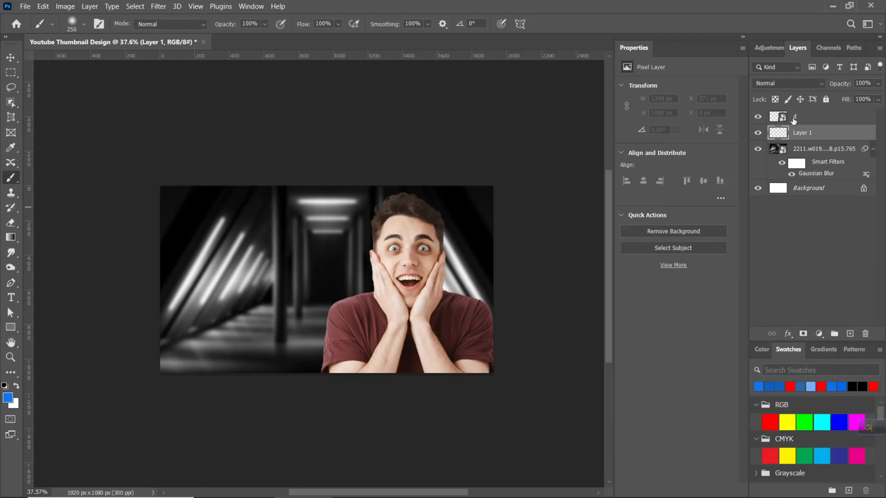
{"action": "left_click", "coordinate": [802, 87]}
{"action": "left_click", "coordinate": [789, 201]}
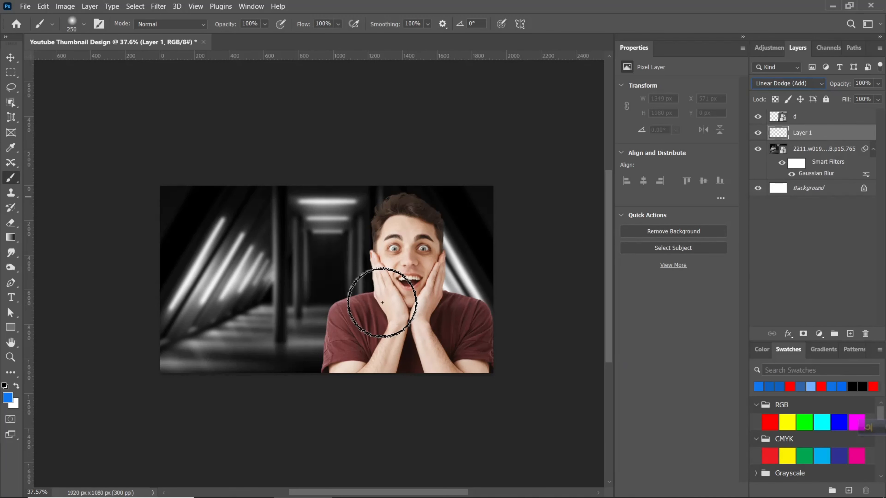
Enlarge the soft brush to 700 px and paint a blue glow behind the man across the canvas's right side.
{"action": "key", "text": "bracketright"}
{"action": "key", "text": "bracketright"}
{"action": "key", "text": "bracketright"}
{"action": "key", "text": "bracketright"}
{"action": "key", "text": "bracketright"}
{"action": "key", "text": "bracketright"}
{"action": "key", "text": "bracketright"}
{"action": "mouse_move", "coordinate": [405, 267]}
{"action": "left_mouse_down"}
{"action": "mouse_move", "coordinate": [404, 236]}
{"action": "mouse_move", "coordinate": [450, 341]}
{"action": "mouse_move", "coordinate": [407, 382]}
{"action": "mouse_move", "coordinate": [369, 342]}
{"action": "mouse_move", "coordinate": [358, 365]}
{"action": "mouse_move", "coordinate": [360, 310]}
{"action": "mouse_move", "coordinate": [341, 347]}
{"action": "mouse_move", "coordinate": [331, 342]}
{"action": "mouse_move", "coordinate": [385, 294]}
{"action": "mouse_move", "coordinate": [401, 217]}
{"action": "left_mouse_up"}
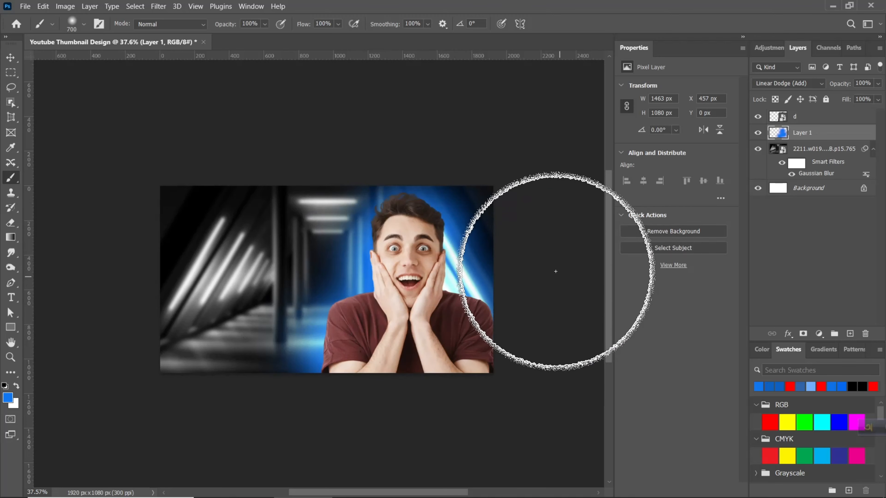
Add a new layer above the man's layer and set its blend mode to Screen.
{"action": "left_click", "coordinate": [837, 119]}
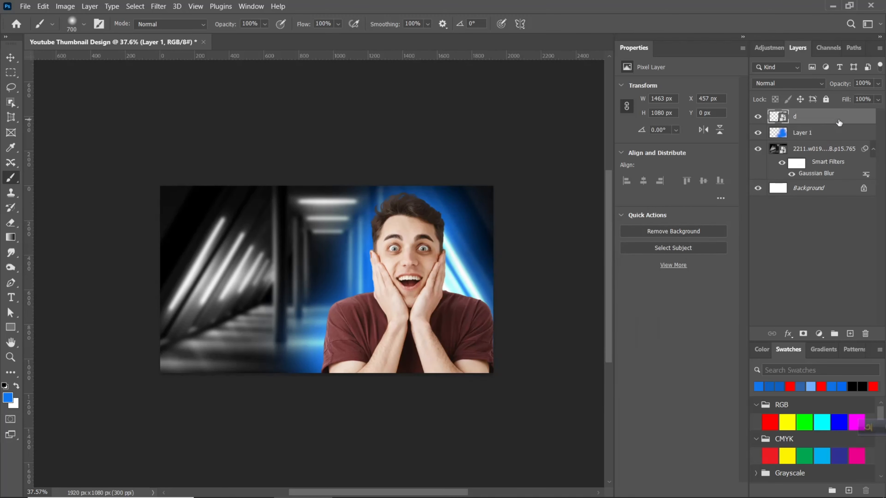
{"action": "left_click", "coordinate": [849, 334]}
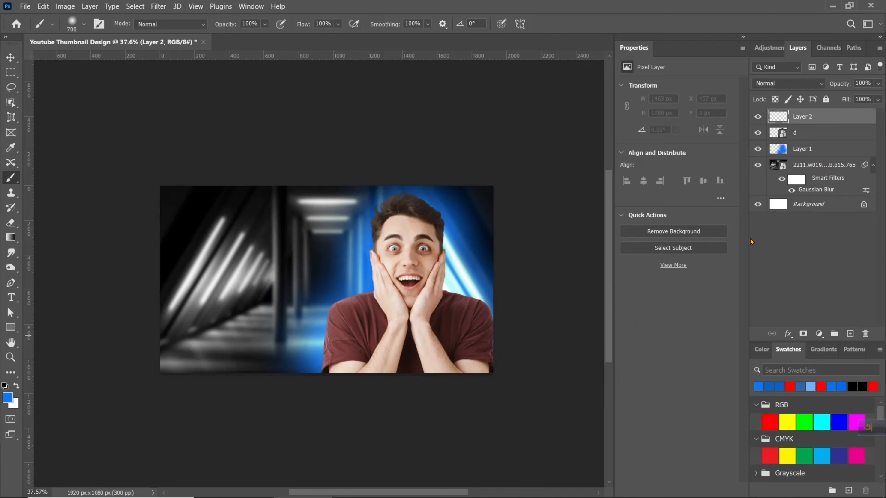
{"action": "left_click", "coordinate": [787, 86]}
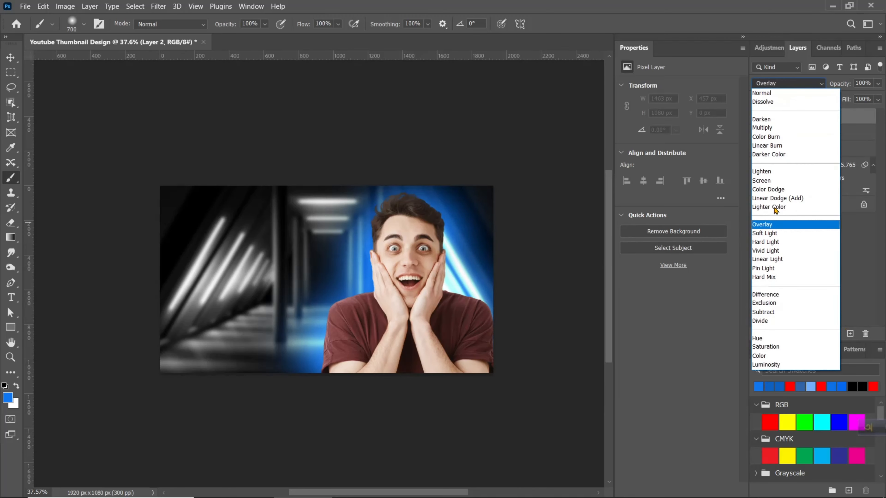
{"action": "left_click", "coordinate": [773, 179]}
Paint soft blue light over both of the man's shoulders with a 500 px brush, and set the layer's opacity to 93%.
{"action": "key", "text": "bracketleft"}
{"action": "key", "text": "bracketleft"}
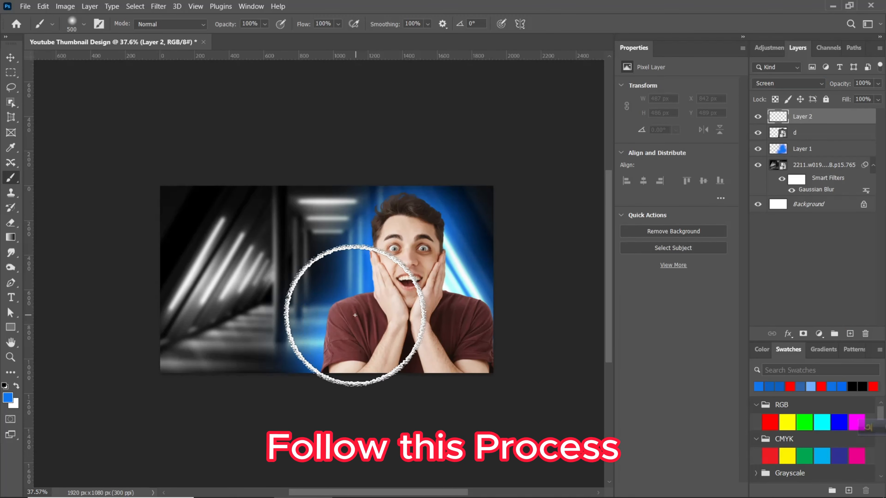
{"action": "left_click", "coordinate": [339, 314]}
{"action": "left_click", "coordinate": [468, 314]}
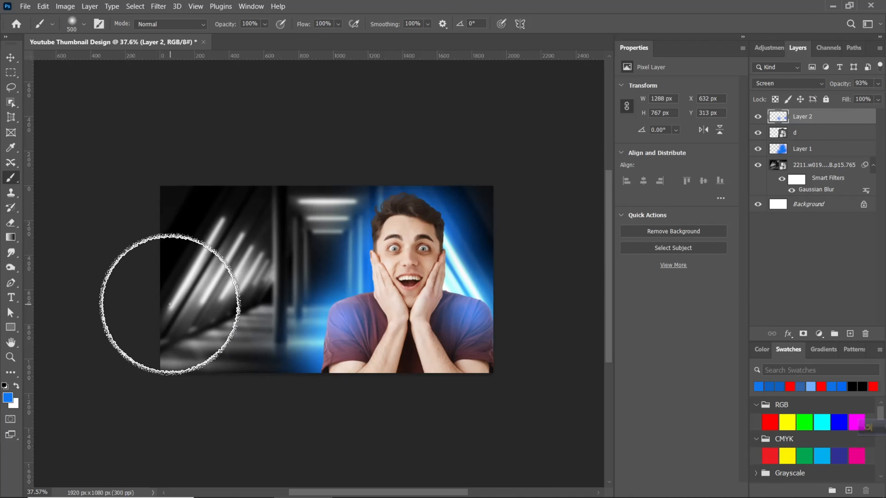
Place Particle.jpg as an embedded object and enlarge it to about 2042 × 1149 px so it overlaps the canvas edges.
{"action": "left_click", "coordinate": [11, 60]}
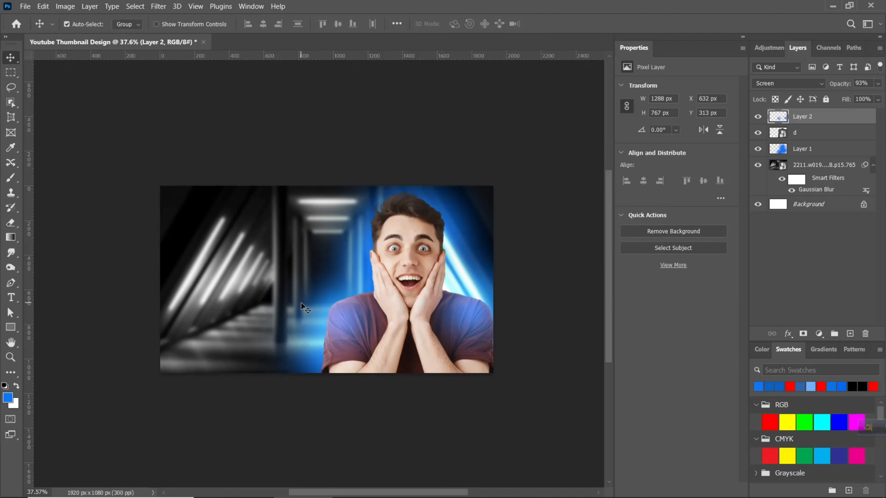
{"action": "left_click", "coordinate": [25, 6]}
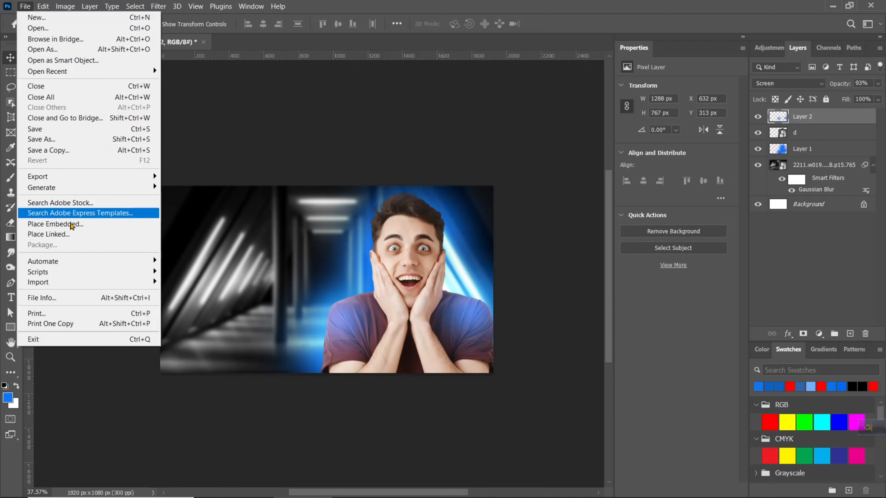
{"action": "left_click", "coordinate": [62, 224]}
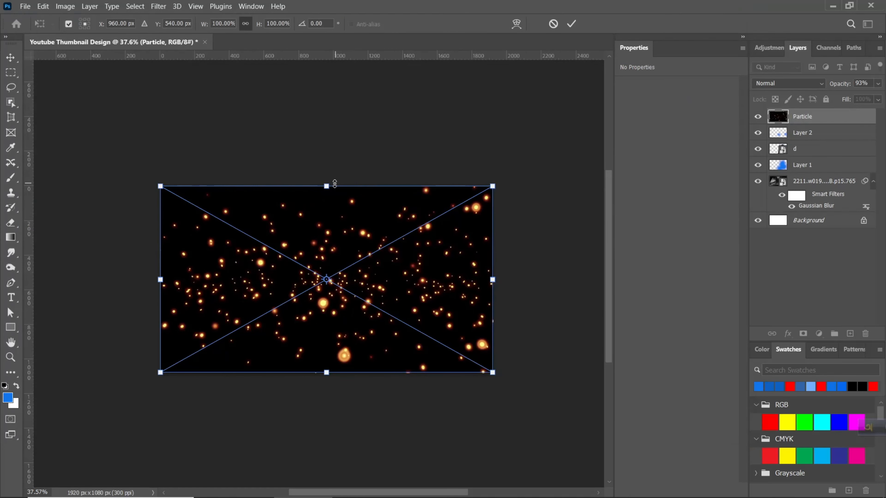
{"action": "left_click_drag", "start_coordinate": [335, 184], "coordinate": [334, 174]}
{"action": "left_click", "coordinate": [571, 23]}
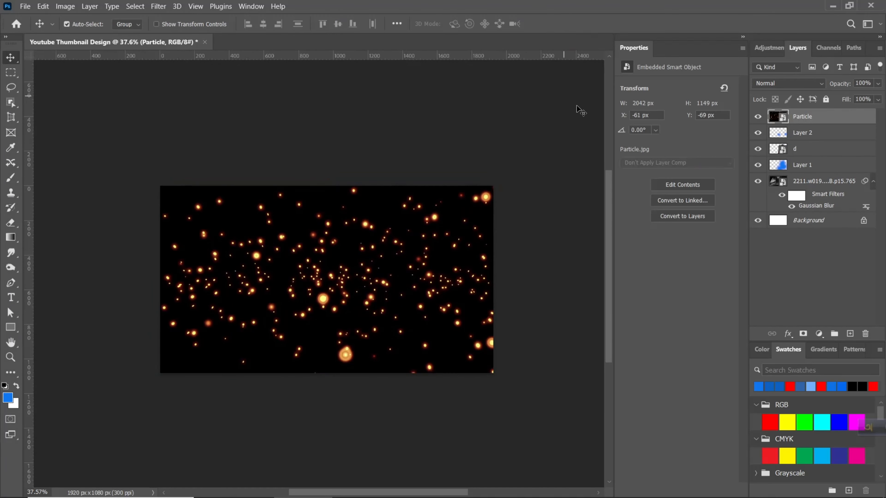
Set the Particle layer's blend mode to Screen and move it below Layer 1, directly above the corridor image.
{"action": "left_click", "coordinate": [793, 85]}
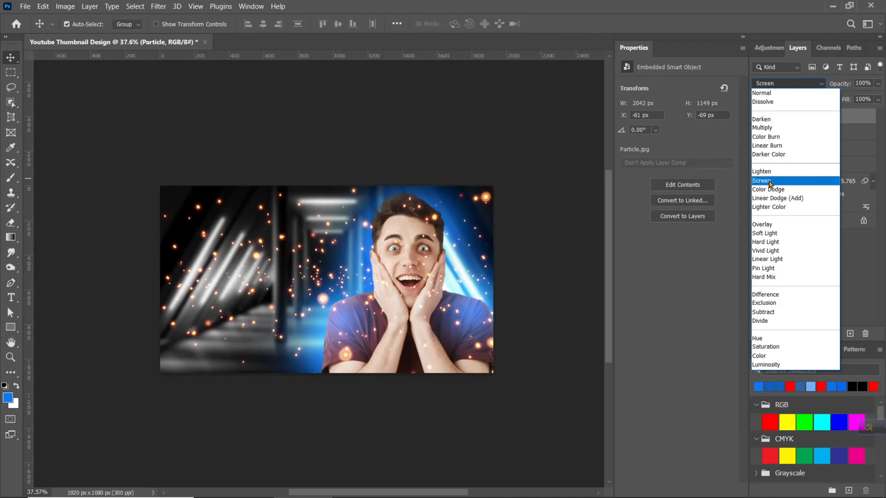
{"action": "left_click", "coordinate": [769, 182]}
{"action": "left_click_drag", "start_coordinate": [841, 118], "coordinate": [833, 173]}
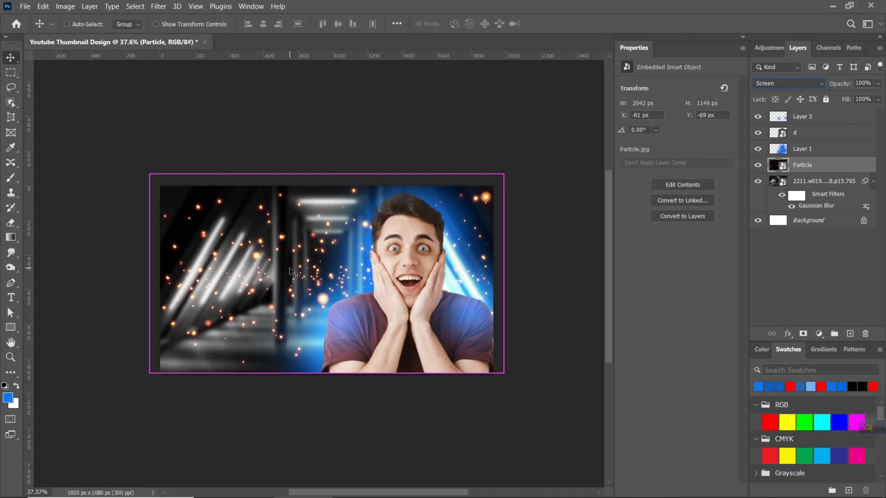
Colorize the particles blue using Hue/Saturation with hue 219 and saturation 53.
{"action": "key", "text": "ctrl+u"}
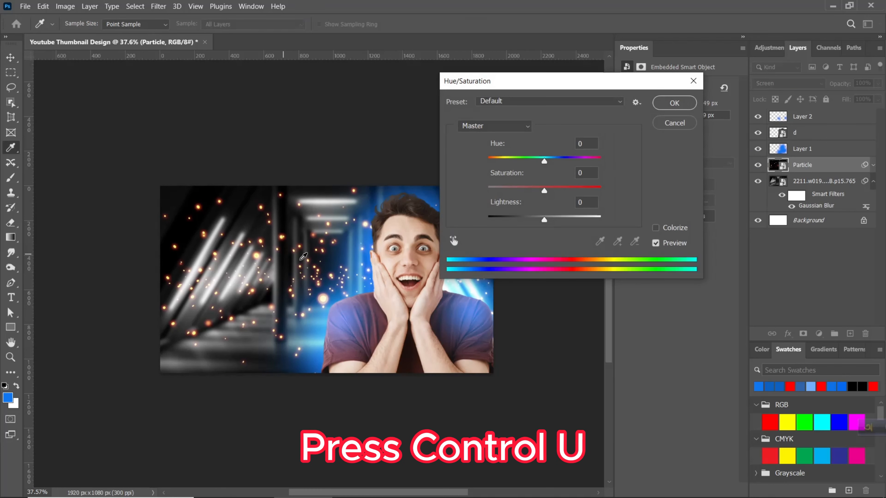
{"action": "left_click", "coordinate": [656, 229]}
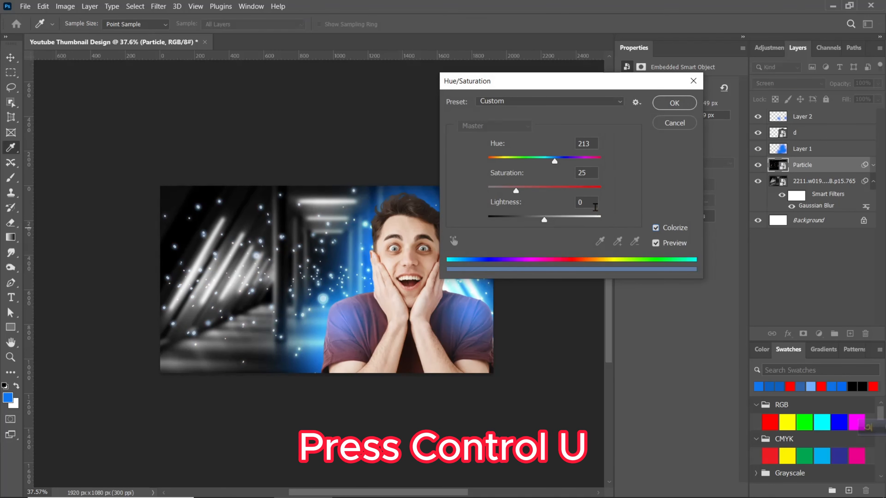
{"action": "mouse_move", "coordinate": [555, 162]}
{"action": "left_mouse_down"}
{"action": "mouse_move", "coordinate": [546, 161]}
{"action": "mouse_move", "coordinate": [557, 162]}
{"action": "left_mouse_up"}
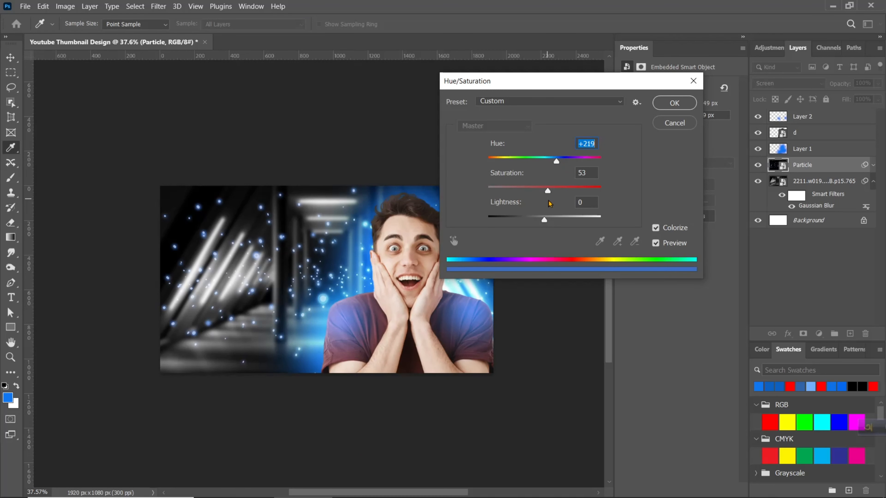
{"action": "left_click", "coordinate": [674, 104]}
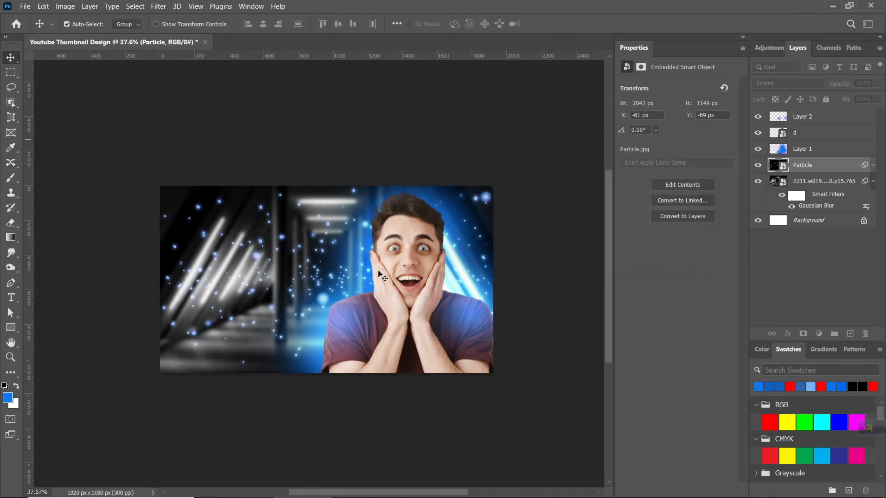
Apply a Gaussian Blur with a 4.8-pixel radius to the Particle layer.
{"action": "left_click", "coordinate": [158, 6]}
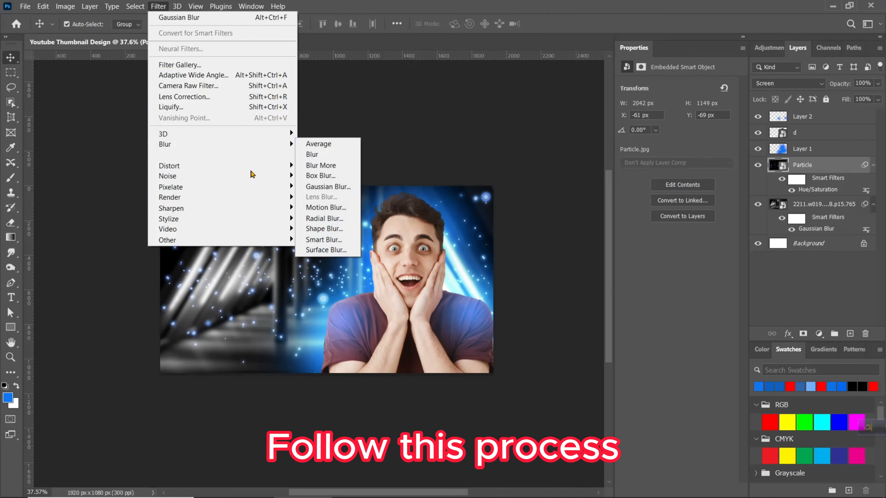
{"action": "left_click", "coordinate": [328, 187]}
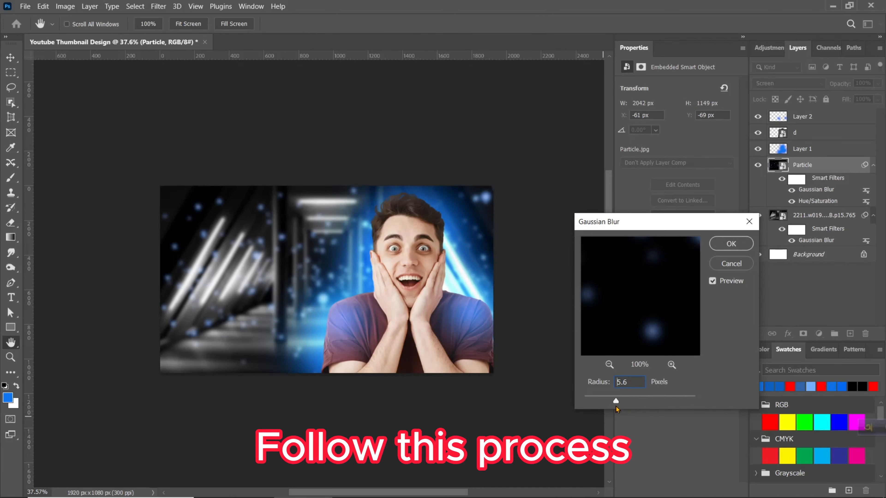
{"action": "left_click_drag", "start_coordinate": [615, 407], "coordinate": [613, 406]}
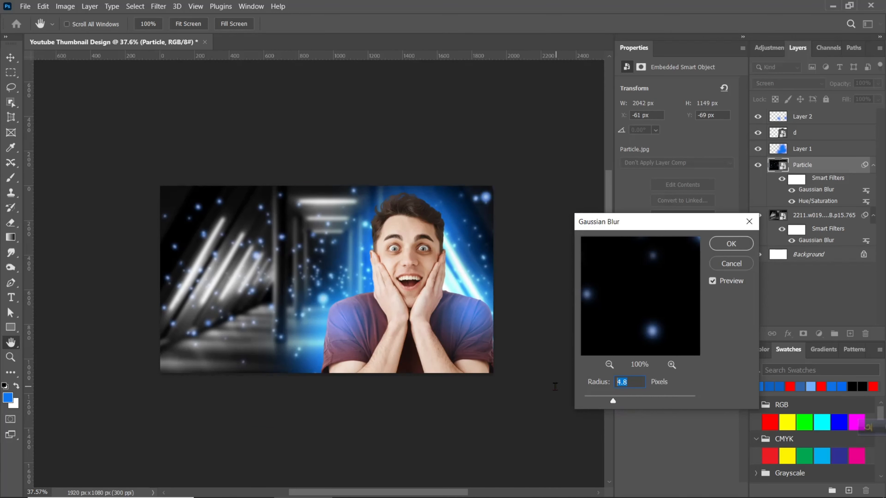
{"action": "left_click", "coordinate": [731, 244]}
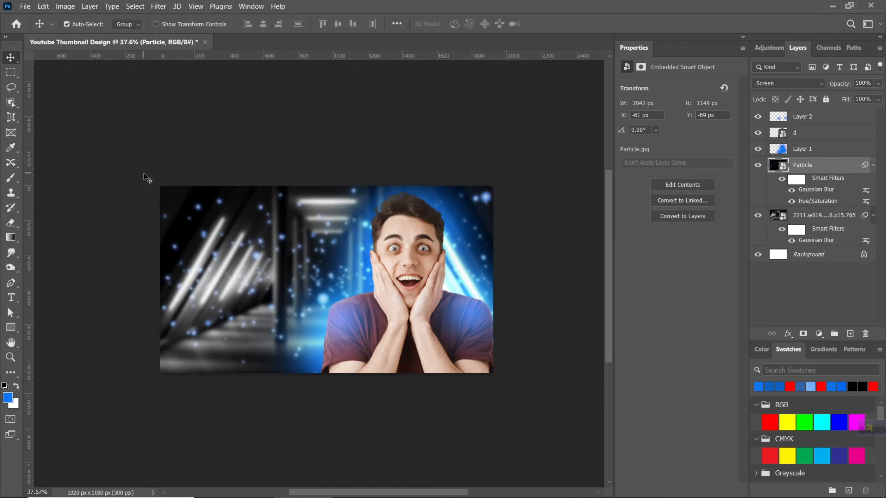
Select all the layers above the Background and lock them completely.
{"action": "left_click_drag", "start_coordinate": [146, 178], "coordinate": [407, 395]}
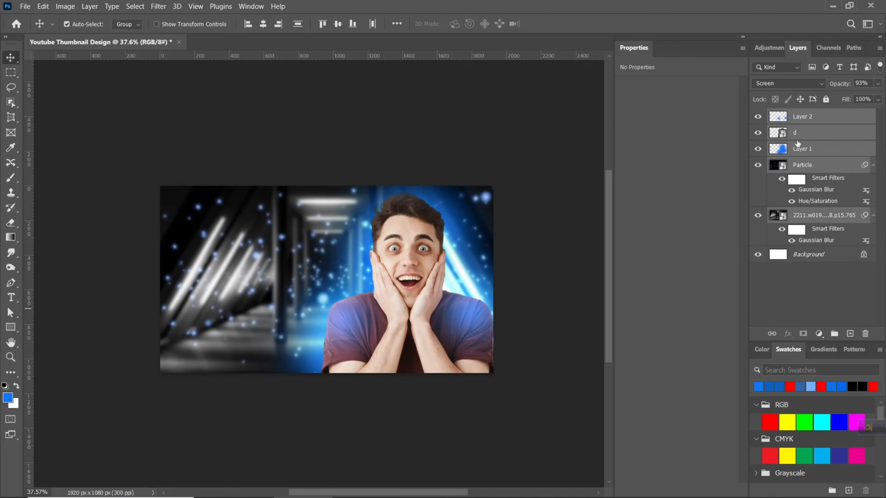
{"action": "left_click", "coordinate": [826, 100]}
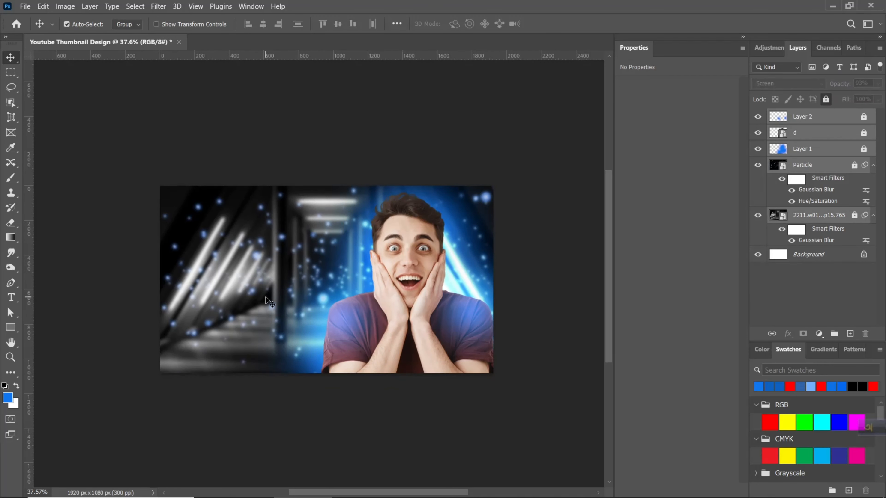
Add the title text "CUSTOM" in white Montserrat ExtraBold at 47 pt over the dark half of the canvas.
{"action": "left_click", "coordinate": [265, 305]}
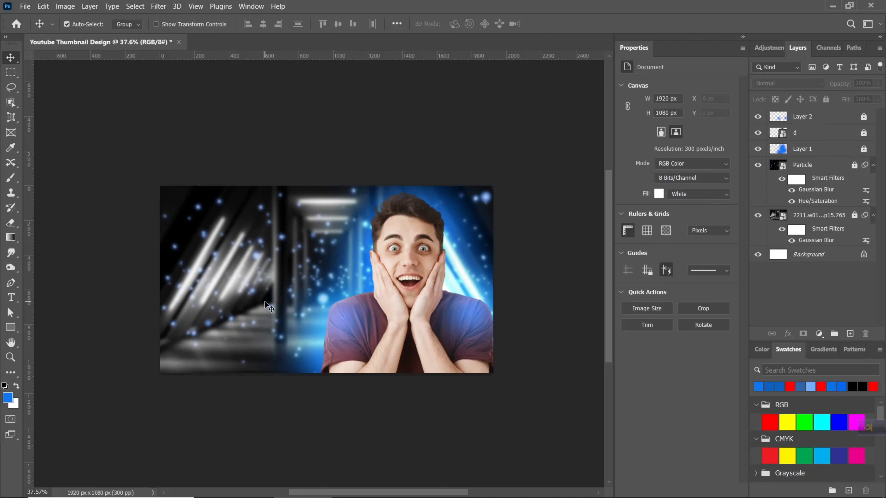
{"action": "left_click", "coordinate": [13, 299]}
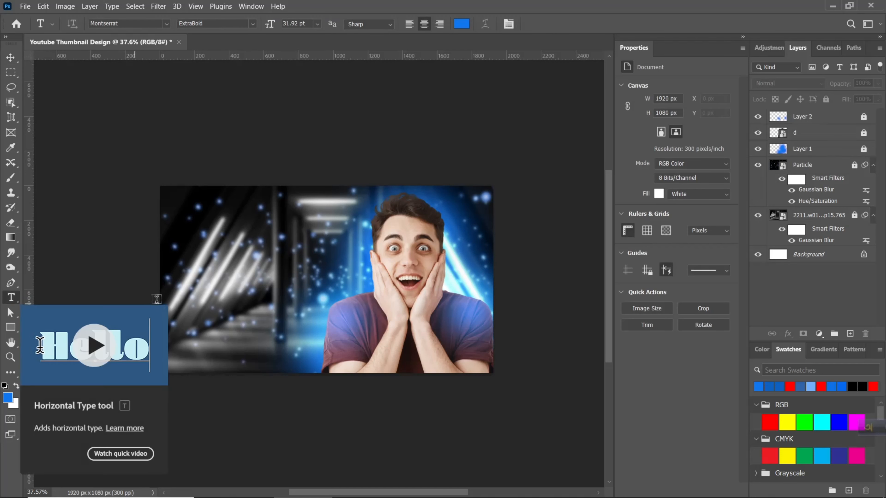
{"action": "left_click", "coordinate": [243, 256]}
{"action": "type", "text": "CUSTOM"}
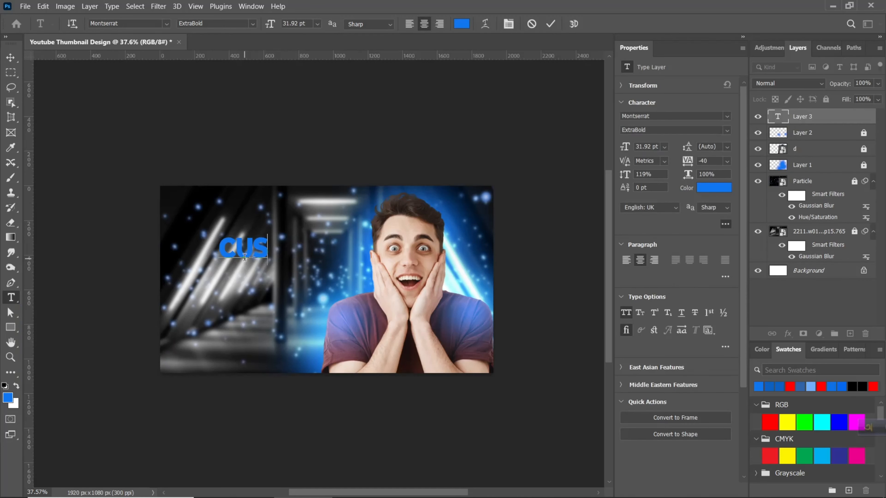
{"action": "key", "text": "Escape"}
{"action": "key", "text": "v"}
{"action": "left_click_drag", "start_coordinate": [625, 146], "coordinate": [631, 146]}
{"action": "left_click_drag", "start_coordinate": [274, 246], "coordinate": [291, 246]}
Duplicate the CUSTOM text downward as two more lines and change them to "YOUTUBE" and "THUMBNAIL".
{"action": "left_click_drag", "start_coordinate": [291, 246], "coordinate": [241, 326]}
{"action": "double_click", "coordinate": [272, 287]}
{"action": "type", "text": "YOUTUBE"}
{"action": "left_click", "coordinate": [11, 58]}
{"action": "double_click", "coordinate": [241, 327]}
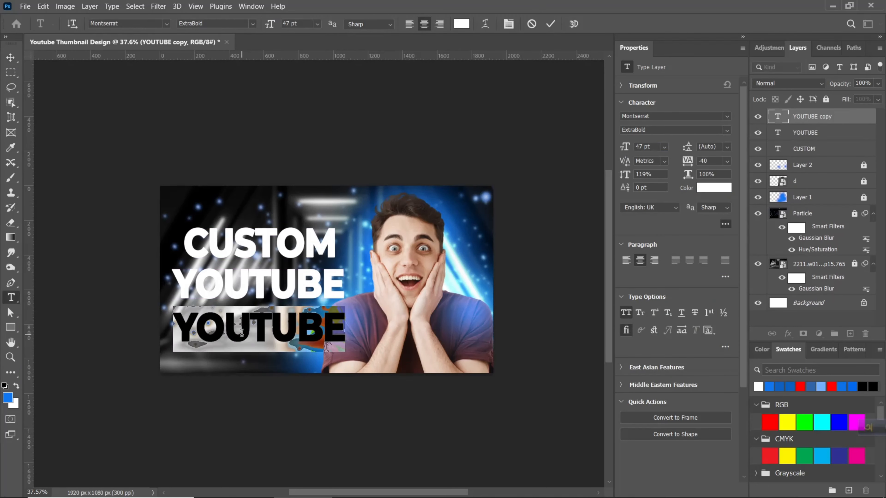
{"action": "type", "text": "THUMBNAIL"}
{"action": "left_click", "coordinate": [11, 58]}
Move the three title lines up and tighten the vertical spacing between them.
{"action": "left_click_drag", "start_coordinate": [171, 225], "coordinate": [228, 328]}
{"action": "left_click_drag", "start_coordinate": [244, 326], "coordinate": [247, 297]}
{"action": "left_click_drag", "start_coordinate": [267, 214], "coordinate": [267, 226]}
{"action": "left_click_drag", "start_coordinate": [268, 256], "coordinate": [271, 266]}
{"action": "left_click", "coordinate": [271, 301]}
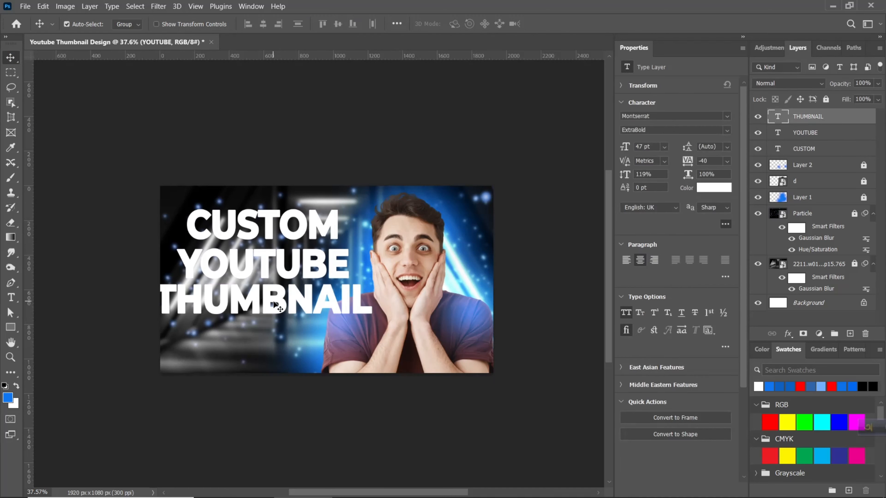
Scale the THUMBNAIL text down to 42.68 pt and reposition it under YOUTUBE.
{"action": "key", "text": "ctrl+t"}
{"action": "left_click_drag", "start_coordinate": [371, 298], "coordinate": [338, 300]}
{"action": "left_click_drag", "start_coordinate": [283, 309], "coordinate": [298, 311]}
{"action": "key", "text": "Return"}
Shift the title lines slightly left and move the THUMBNAIL layer below Particle, directly above the corridor image.
{"action": "left_click_drag", "start_coordinate": [173, 223], "coordinate": [232, 306]}
{"action": "left_click", "coordinate": [307, 338]}
{"action": "left_click_drag", "start_coordinate": [324, 296], "coordinate": [327, 300]}
{"action": "left_click_drag", "start_coordinate": [170, 223], "coordinate": [230, 322]}
{"action": "left_click", "coordinate": [323, 205]}
{"action": "left_click_drag", "start_coordinate": [812, 116], "coordinate": [826, 246]}
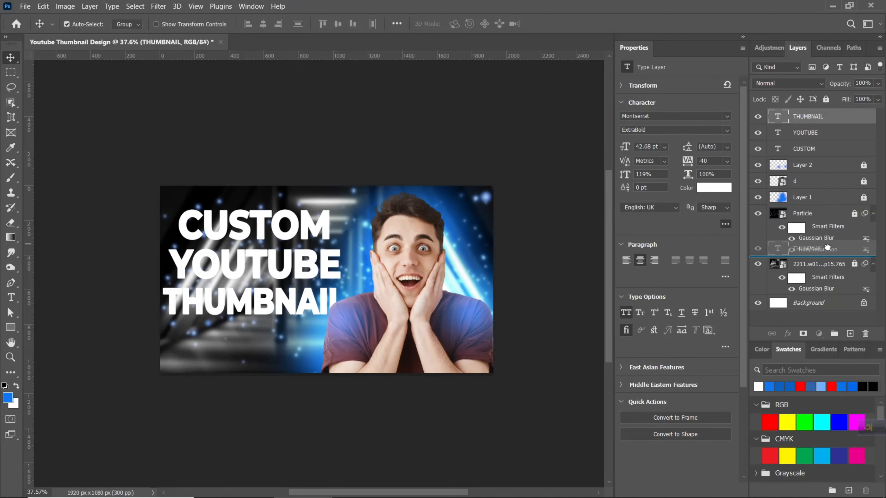
Draw a blue rectangle about 963 × 227 px behind the CUSTOM text, directly above Layer 2.
{"action": "left_click", "coordinate": [272, 239]}
{"action": "left_click", "coordinate": [11, 332]}
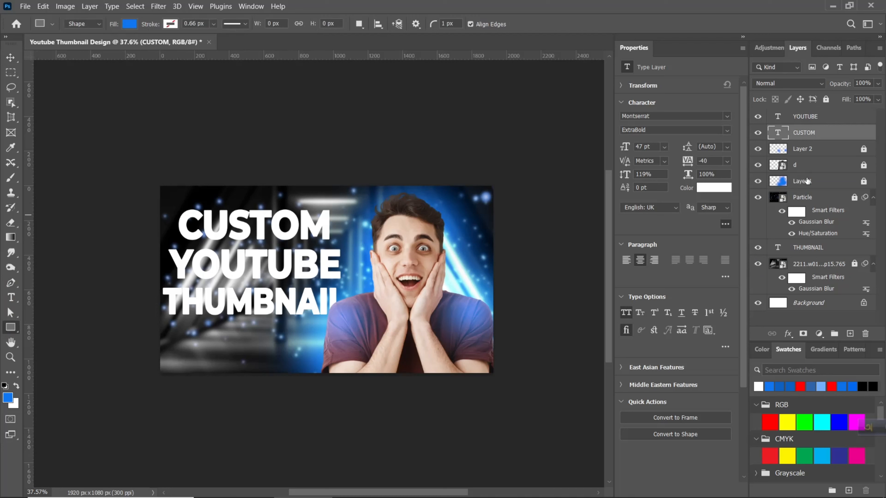
{"action": "left_click", "coordinate": [808, 170]}
{"action": "left_click", "coordinate": [805, 149]}
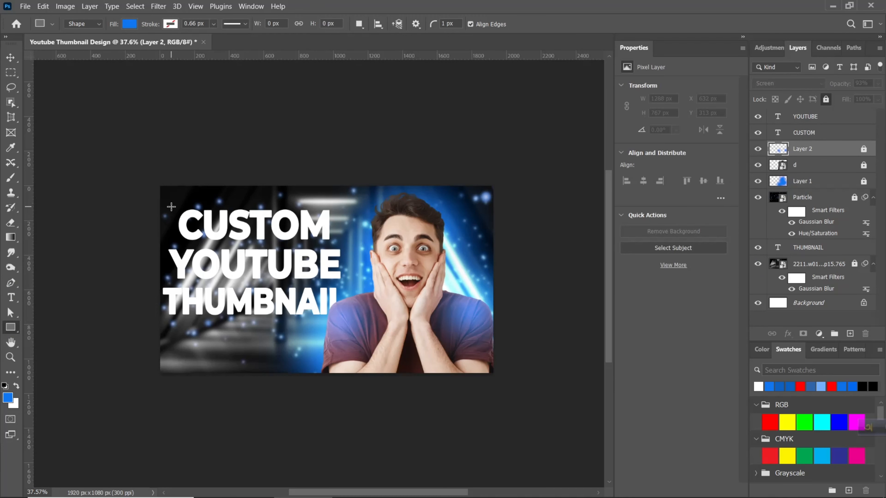
{"action": "left_click_drag", "start_coordinate": [171, 206], "coordinate": [338, 246]}
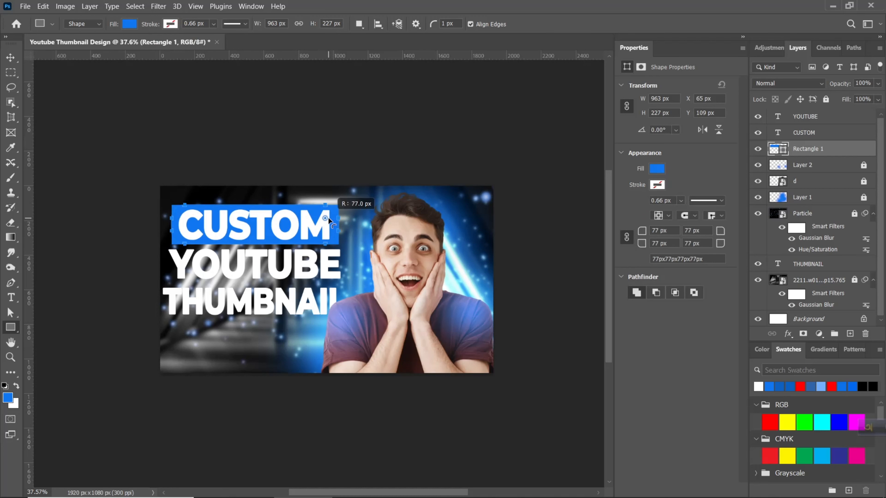
Duplicate the blue rectangle behind the YOUTUBE text and widen the copy to about 1051 px.
{"action": "key", "text": "v"}
{"action": "left_click_drag", "start_coordinate": [333, 233], "coordinate": [348, 269]}
{"action": "key", "text": "ctrl+t"}
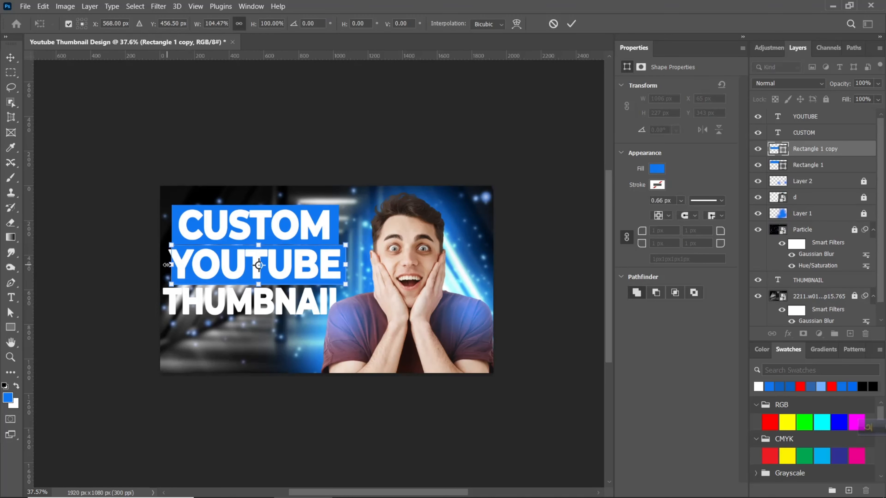
{"action": "left_click_drag", "start_coordinate": [171, 264], "coordinate": [157, 267]}
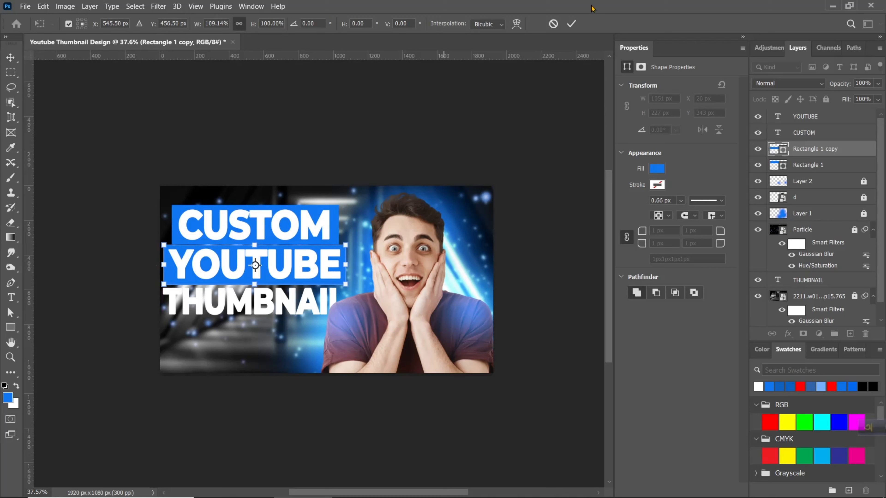
{"action": "left_click", "coordinate": [571, 25]}
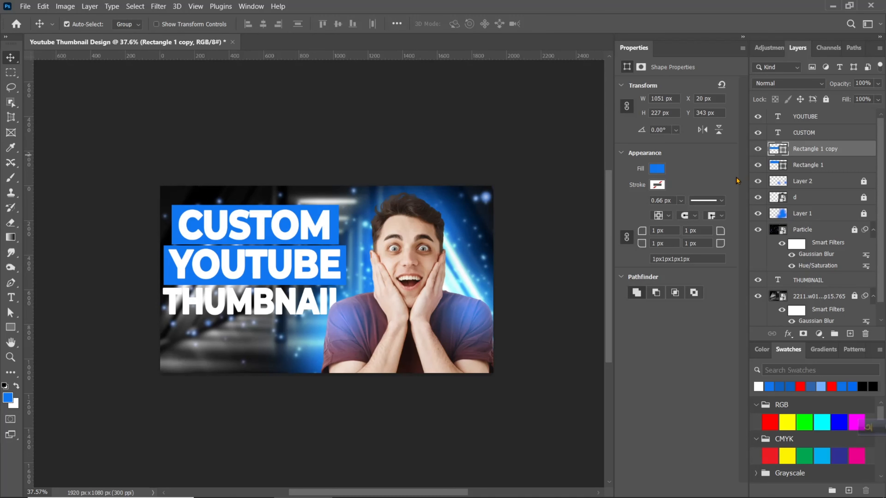
Fill the YOUTUBE rectangle with red and the CUSTOM rectangle with black.
{"action": "left_click", "coordinate": [745, 272]}
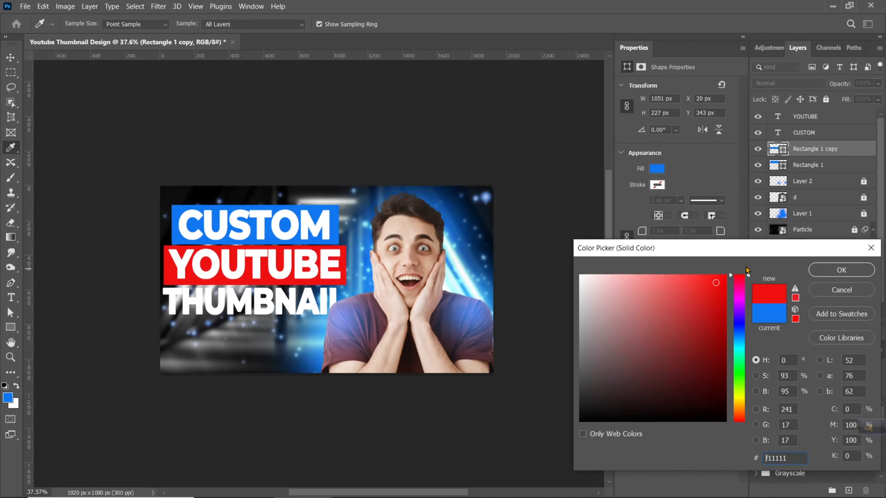
{"action": "left_click", "coordinate": [824, 271]}
{"action": "left_click", "coordinate": [337, 218]}
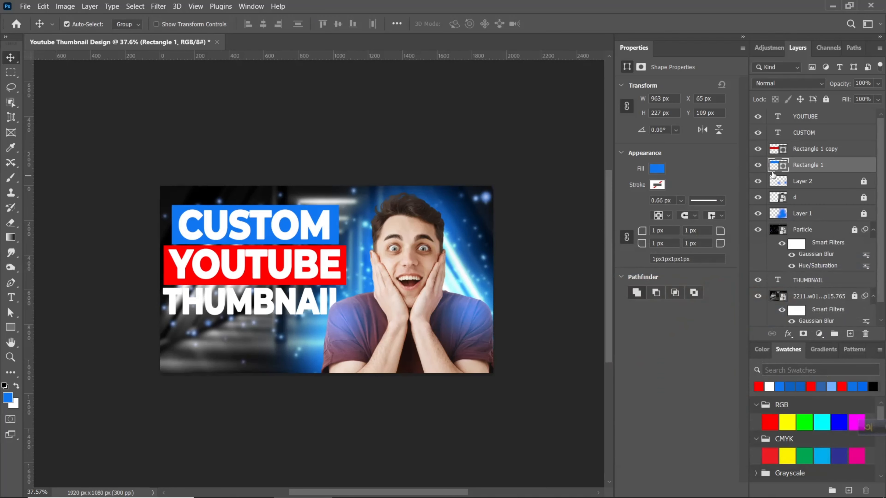
{"action": "double_click", "coordinate": [778, 166]}
{"action": "left_click", "coordinate": [581, 421]}
{"action": "left_click", "coordinate": [841, 271]}
Duplicate the black rectangle behind the third title line and stack it below Layer 1, with the THUMBNAIL text directly above it.
{"action": "key", "text": "ctrl+j"}
{"action": "left_click_drag", "start_coordinate": [336, 215], "coordinate": [337, 289]}
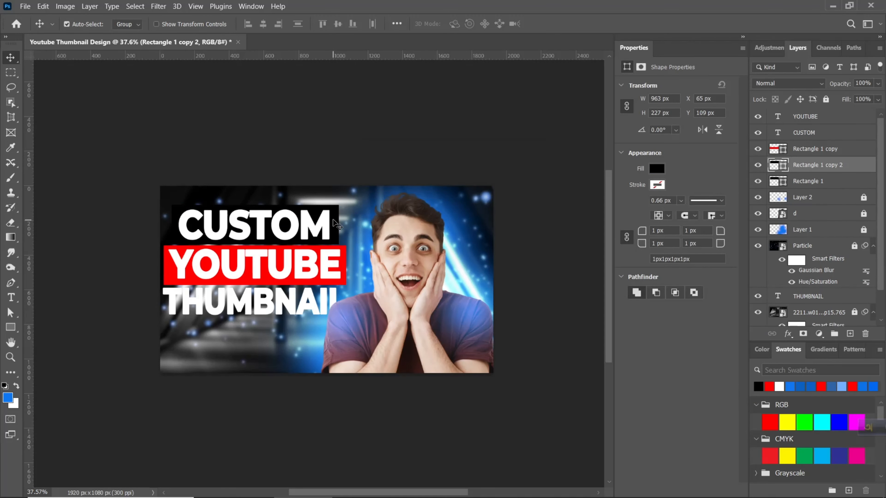
{"action": "left_click_drag", "start_coordinate": [816, 164], "coordinate": [863, 221]}
{"action": "scroll", "coordinate": [864, 221], "scroll_direction": "down", "scroll_amount": 1}
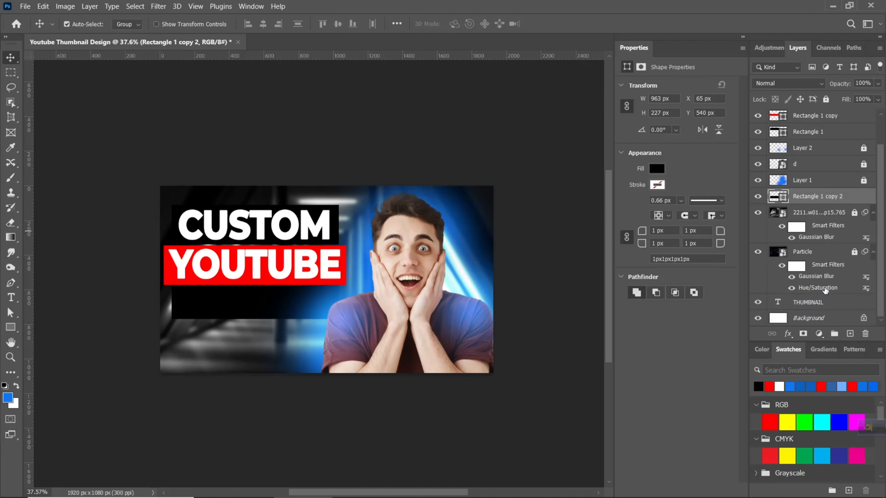
{"action": "left_click_drag", "start_coordinate": [813, 301], "coordinate": [812, 188]}
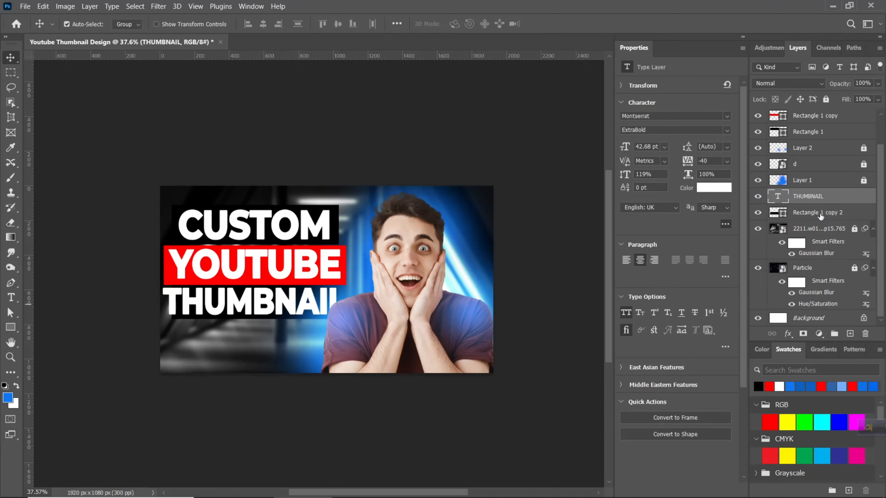
Widen the black rectangle behind THUMBNAIL to about 1067 px and move the corridor image layer below Particle.
{"action": "left_click", "coordinate": [820, 216]}
{"action": "key", "text": "ctrl+t"}
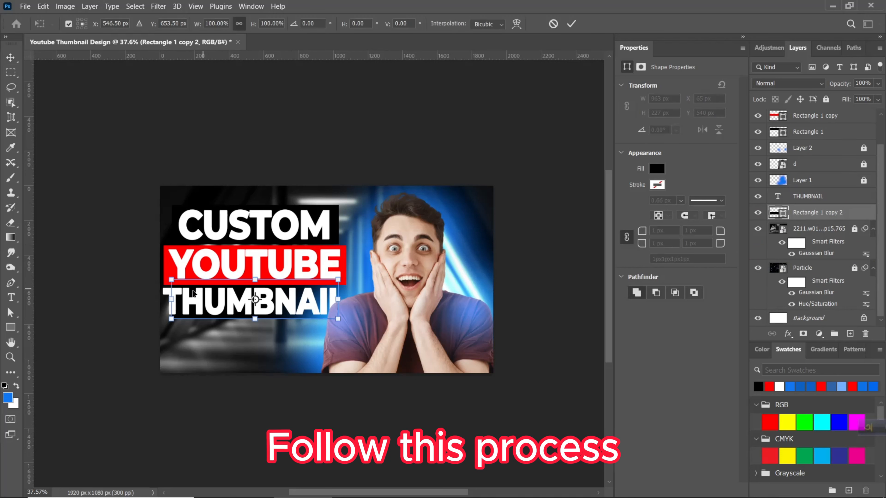
{"action": "left_click_drag", "start_coordinate": [171, 299], "coordinate": [159, 299]}
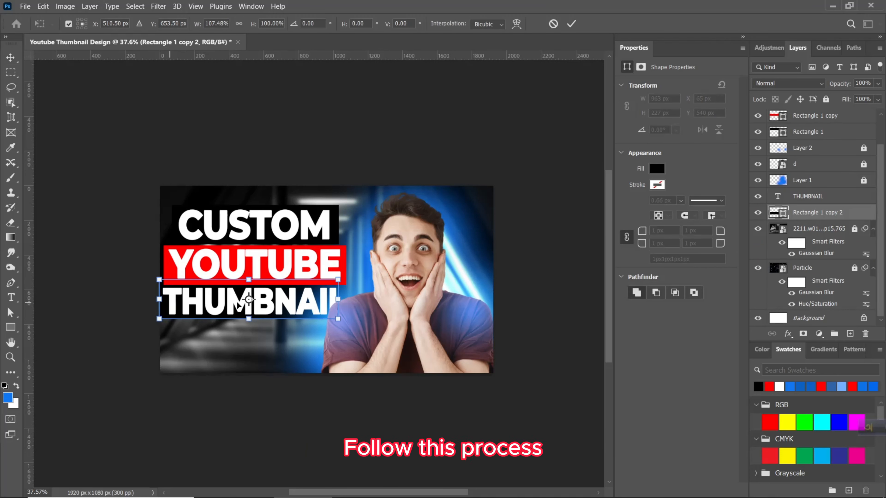
{"action": "left_click_drag", "start_coordinate": [339, 300], "coordinate": [342, 302]}
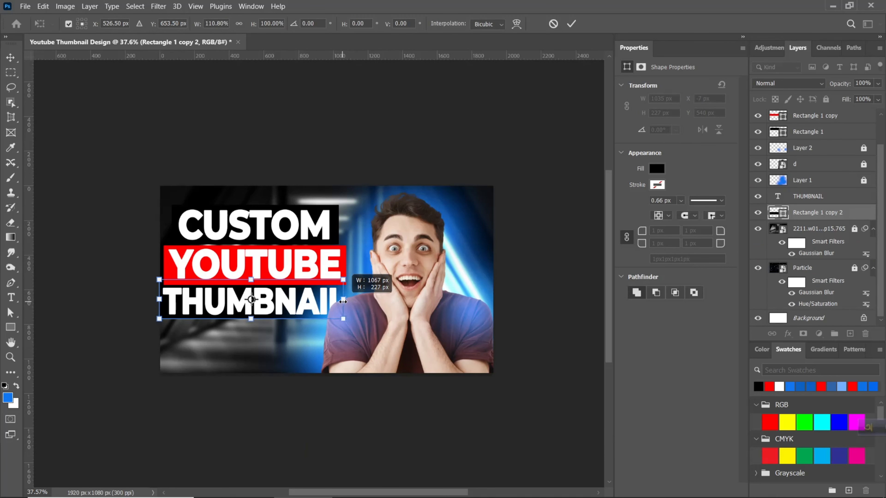
{"action": "key", "text": "Return"}
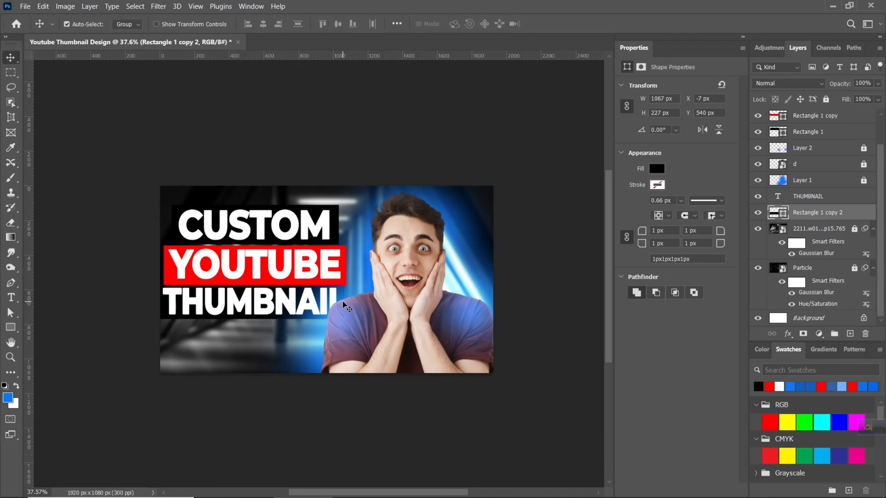
{"action": "left_click_drag", "start_coordinate": [825, 230], "coordinate": [828, 308]}
Select all title texts with their rectangles and scale them together, making the rectangles span about 1086 × 604 px.
{"action": "left_click_drag", "start_coordinate": [227, 321], "coordinate": [167, 218]}
{"action": "key", "text": "ctrl+t"}
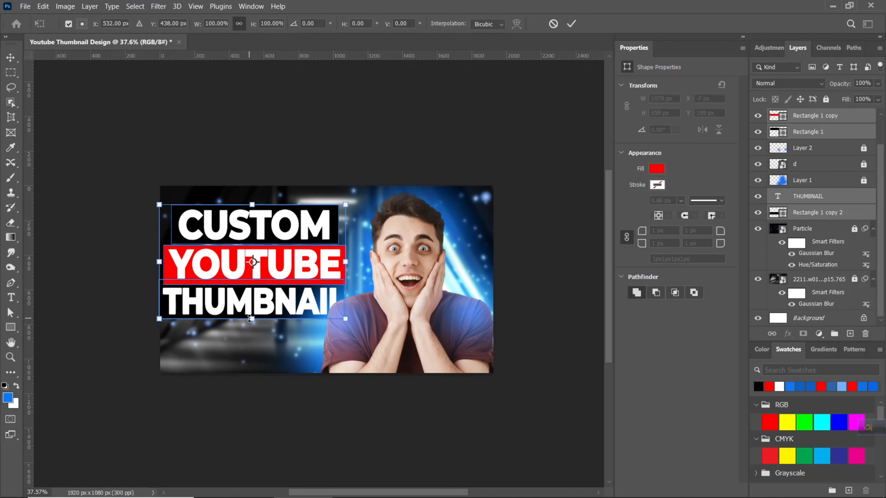
{"action": "left_click_drag", "start_coordinate": [346, 318], "coordinate": [345, 309]}
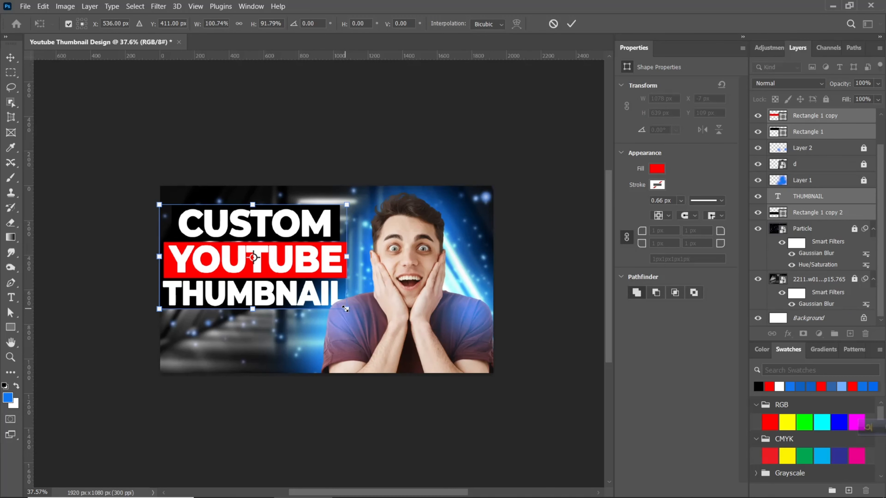
{"action": "key", "text": "Return"}
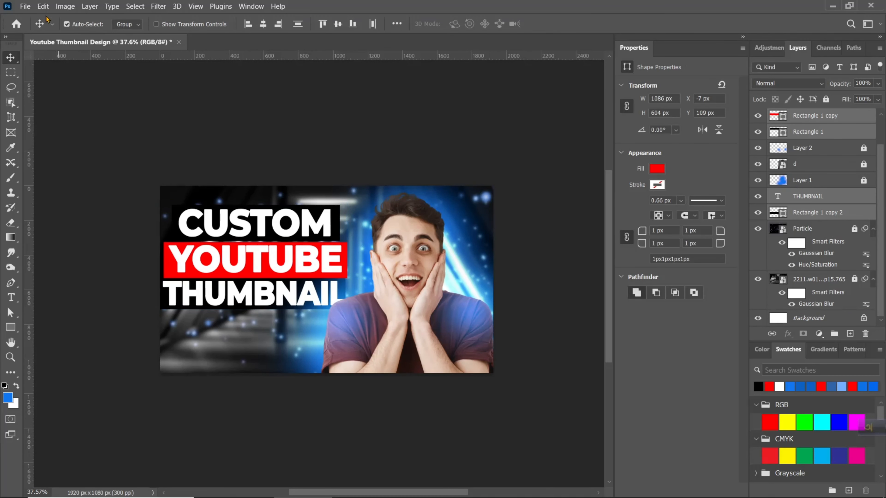
Place the money image pngwing.com (2).png as an embedded object, scaled to 58.83% along the canvas's lower edge.
{"action": "left_click", "coordinate": [25, 6]}
{"action": "left_click", "coordinate": [52, 225]}
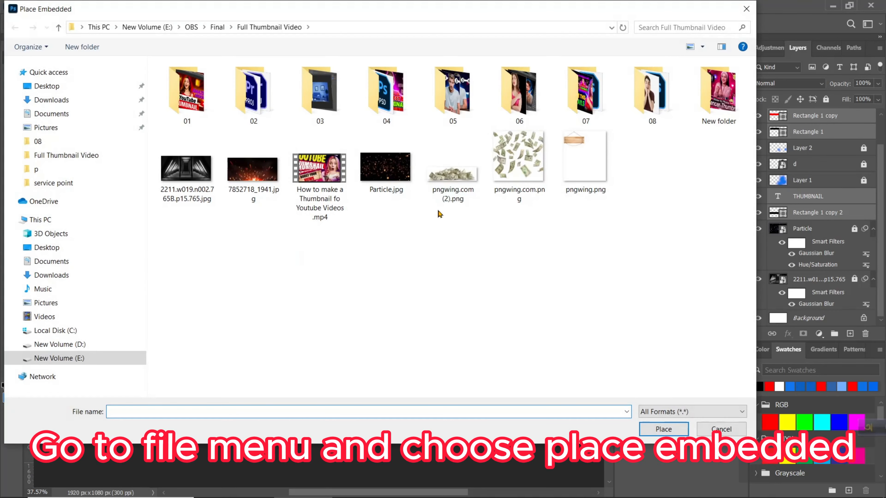
{"action": "left_click", "coordinate": [452, 171]}
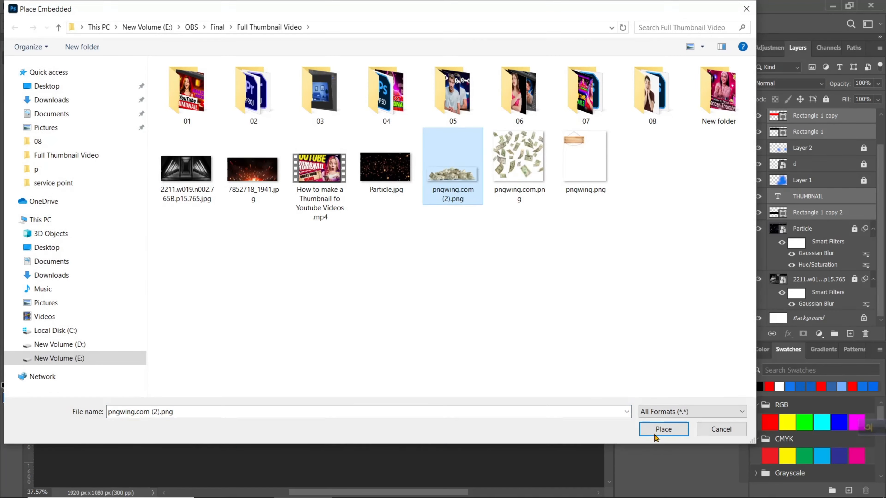
{"action": "left_click", "coordinate": [663, 429]}
{"action": "left_click_drag", "start_coordinate": [334, 306], "coordinate": [280, 393]}
{"action": "left_click_drag", "start_coordinate": [284, 348], "coordinate": [280, 350]}
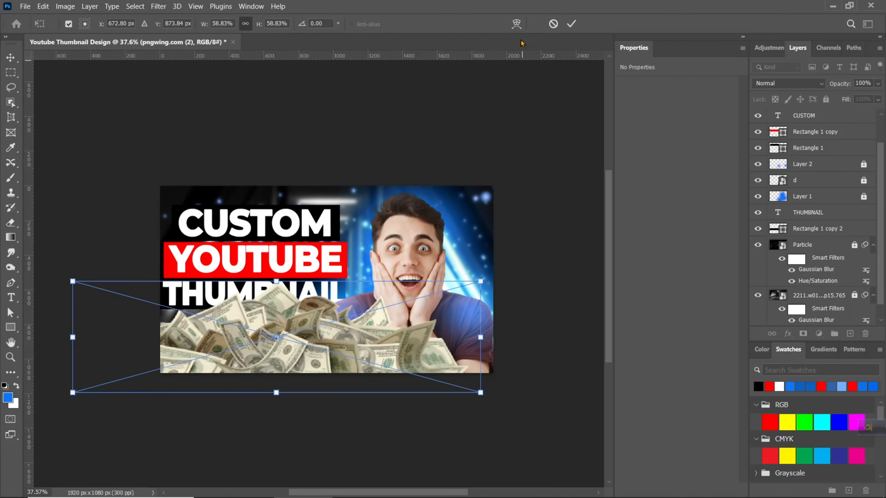
{"action": "left_click", "coordinate": [571, 24]}
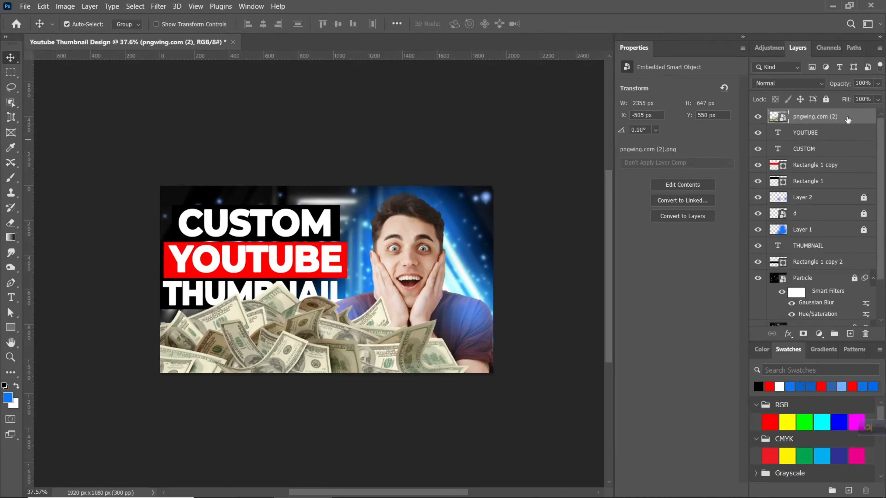
Move the money layer below Rectangle 1 copy 2, scale it to 52.69%, and rotate it 2.60° beneath the title.
{"action": "left_click_drag", "start_coordinate": [847, 119], "coordinate": [835, 289]}
{"action": "key", "text": "ctrl+t"}
{"action": "left_click_drag", "start_coordinate": [481, 393], "coordinate": [436, 391]}
{"action": "left_click_drag", "start_coordinate": [442, 392], "coordinate": [438, 399]}
{"action": "left_click_drag", "start_coordinate": [237, 341], "coordinate": [234, 357]}
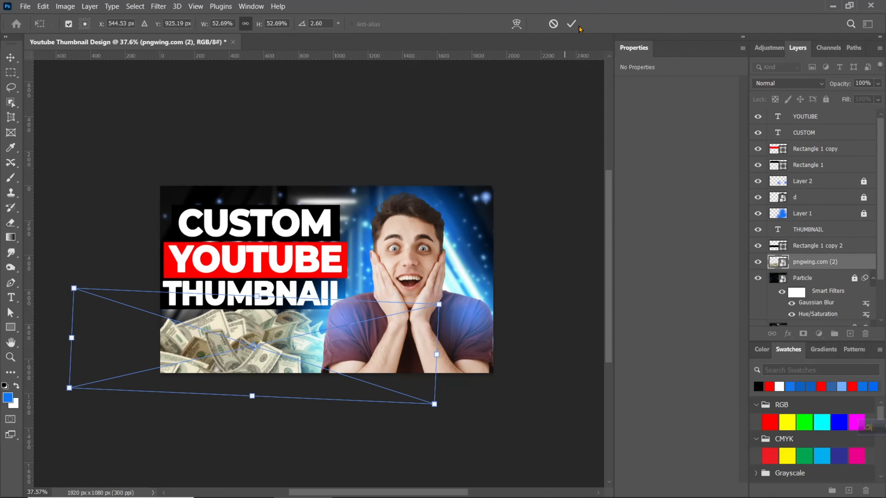
{"action": "left_click", "coordinate": [571, 24]}
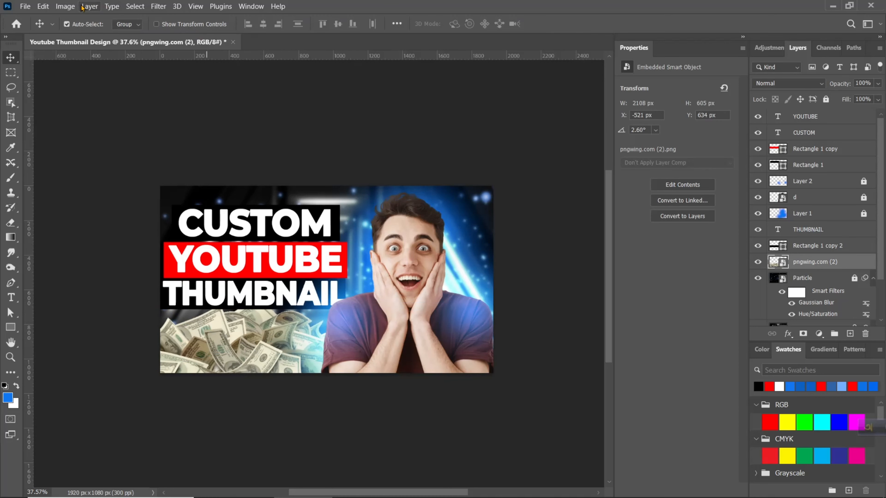
Place the wooden sign image pngwing.png above the money layer and convert it into a new smart object.
{"action": "left_click", "coordinate": [24, 7]}
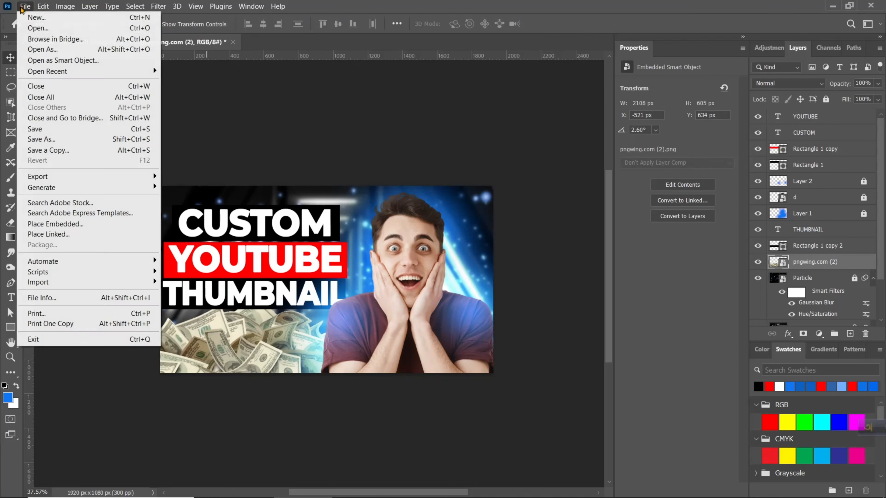
{"action": "left_click", "coordinate": [100, 230]}
{"action": "double_click", "coordinate": [585, 153]}
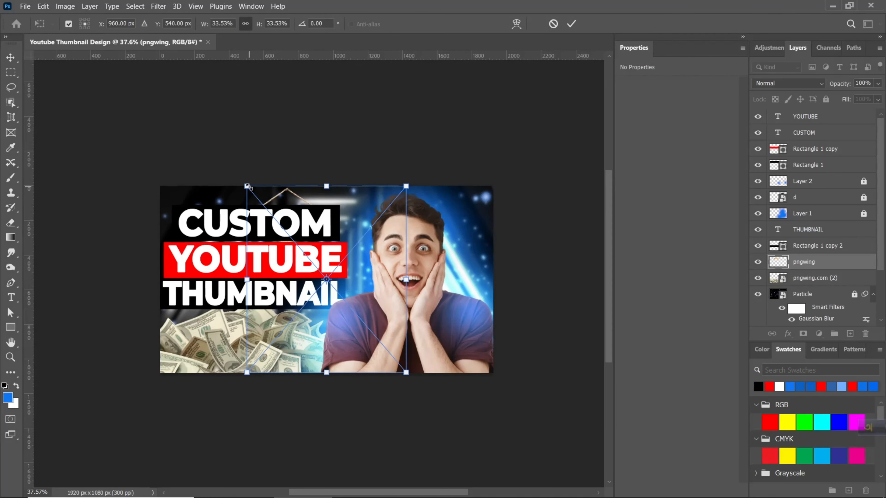
{"action": "left_click", "coordinate": [571, 24]}
{"action": "right_click", "coordinate": [845, 266]}
{"action": "left_click", "coordinate": [786, 146]}
Scale the wooden sign to 230.40% and position it over the money, just below the THUMBNAIL text.
{"action": "key", "text": "ctrl+t"}
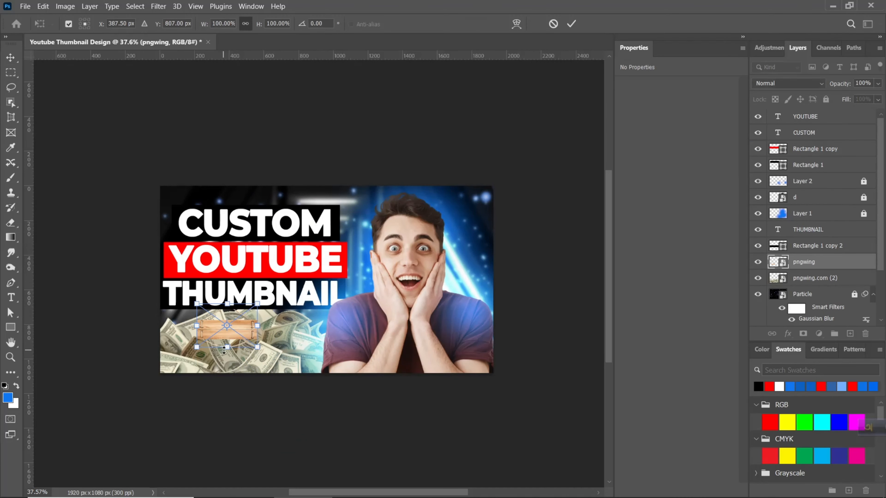
{"action": "left_click_drag", "start_coordinate": [228, 347], "coordinate": [228, 391]}
{"action": "left_click_drag", "start_coordinate": [233, 368], "coordinate": [244, 351]}
{"action": "left_click_drag", "start_coordinate": [237, 375], "coordinate": [238, 379]}
{"action": "left_click_drag", "start_coordinate": [260, 350], "coordinate": [313, 326]}
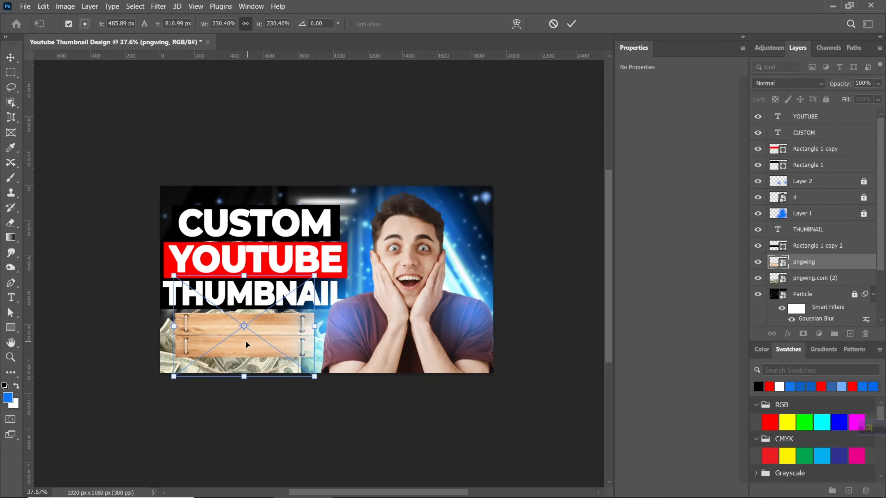
{"action": "left_click", "coordinate": [571, 24]}
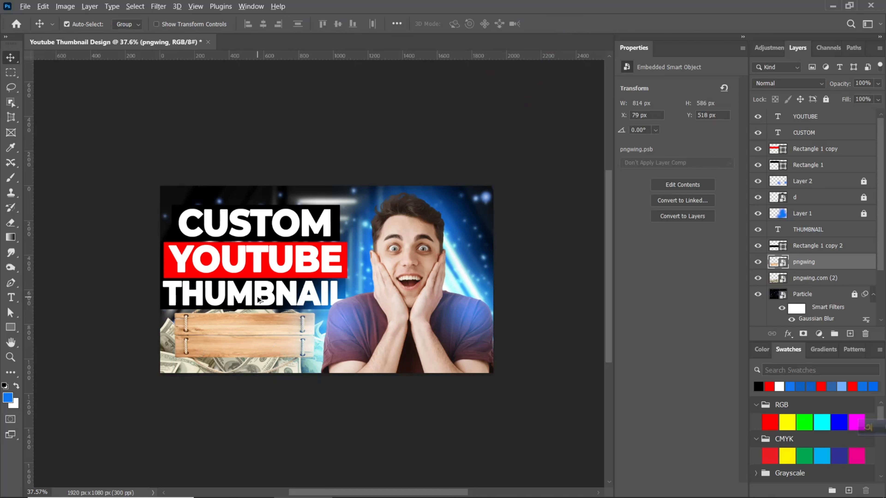
Duplicate the THUMBNAIL text onto the wooden sign and change the copy's wording to "5X VIEWS".
{"action": "left_click_drag", "start_coordinate": [258, 299], "coordinate": [253, 343]}
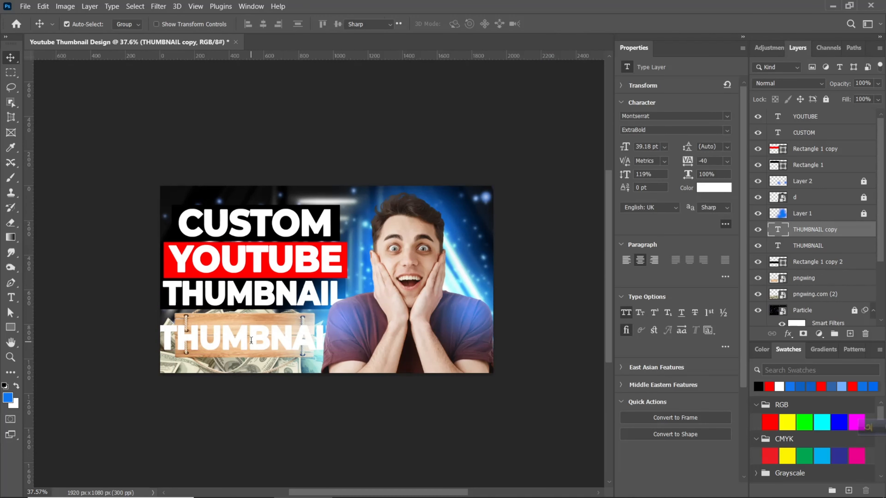
{"action": "double_click", "coordinate": [252, 341]}
{"action": "type", "text": "5X"}
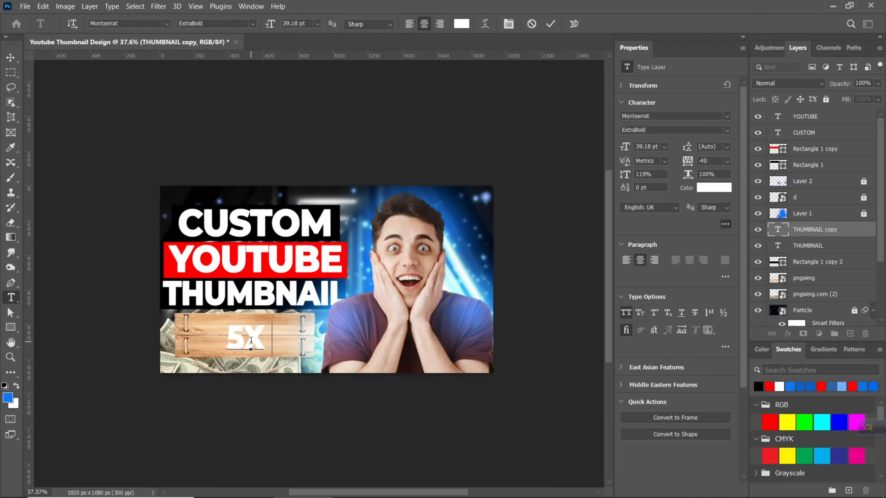
{"action": "type", "text": " VIEWS"}
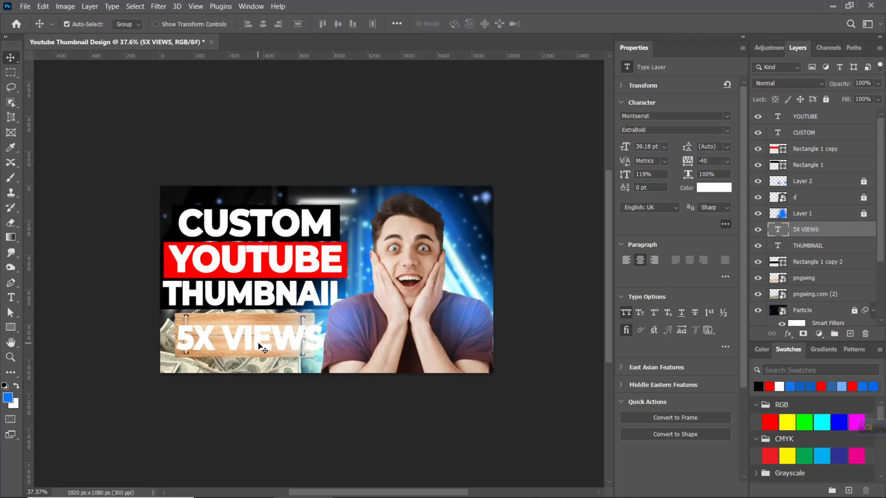
Set the 5X VIEWS text color to pure red, ff0000.
{"action": "left_click", "coordinate": [719, 193]}
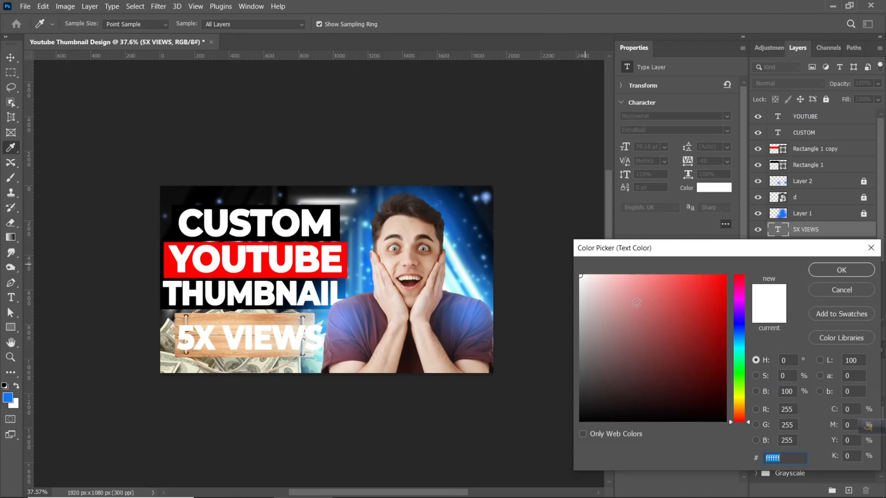
{"action": "left_click_drag", "start_coordinate": [720, 283], "coordinate": [730, 267]}
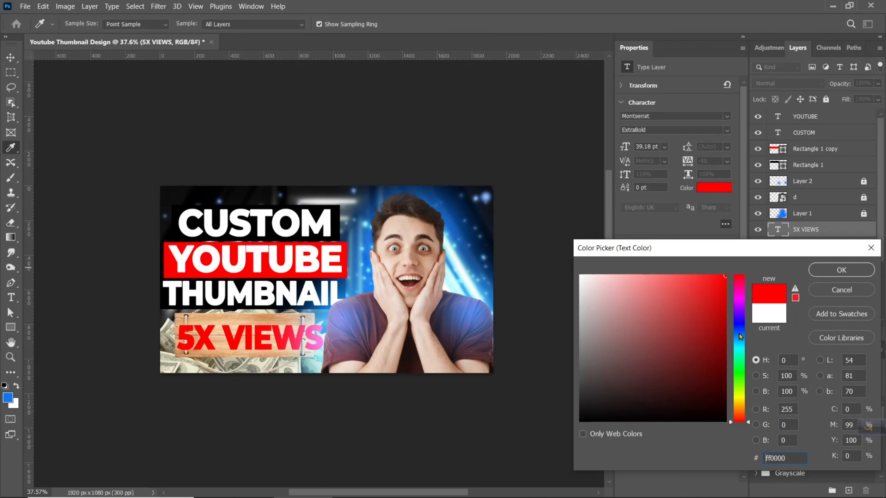
{"action": "left_click", "coordinate": [828, 278]}
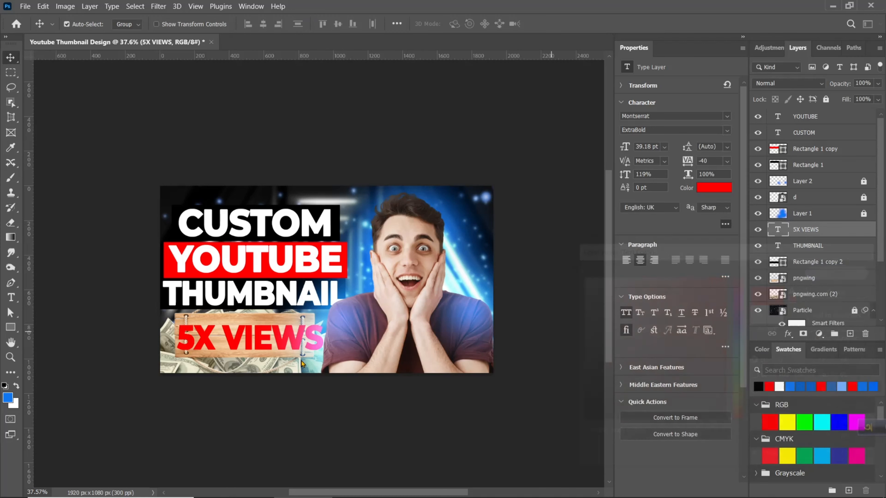
Scale the 5X VIEWS text down to about 36.3 pt to fit within the wooden sign and color it blue, 008aff.
{"action": "key", "text": "ctrl+t"}
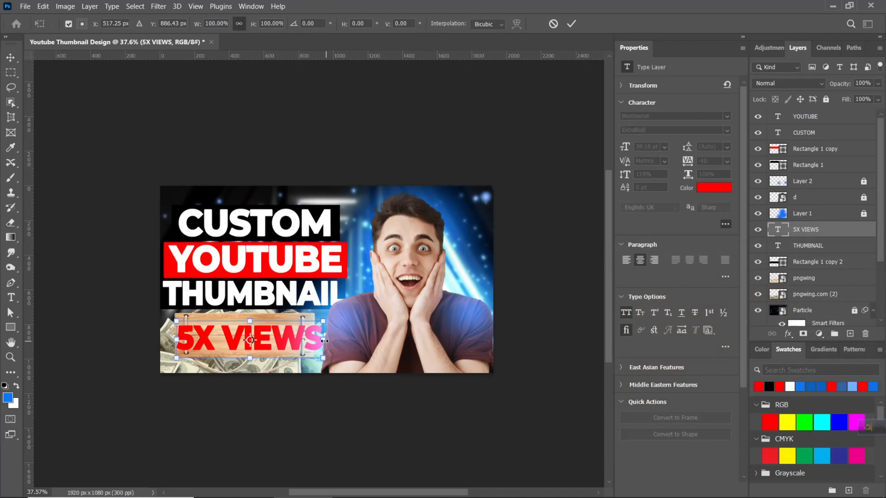
{"action": "left_click_drag", "start_coordinate": [325, 341], "coordinate": [300, 340]}
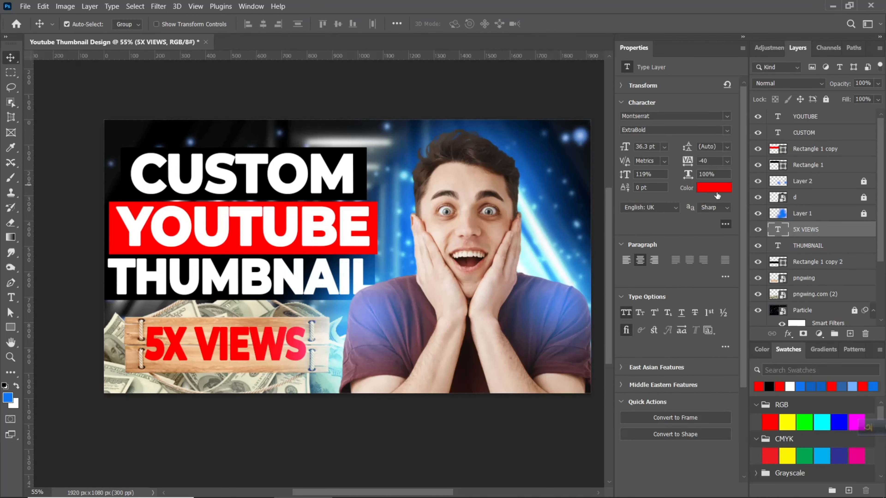
{"action": "left_click", "coordinate": [716, 189]}
{"action": "left_click_drag", "start_coordinate": [740, 338], "coordinate": [741, 316]}
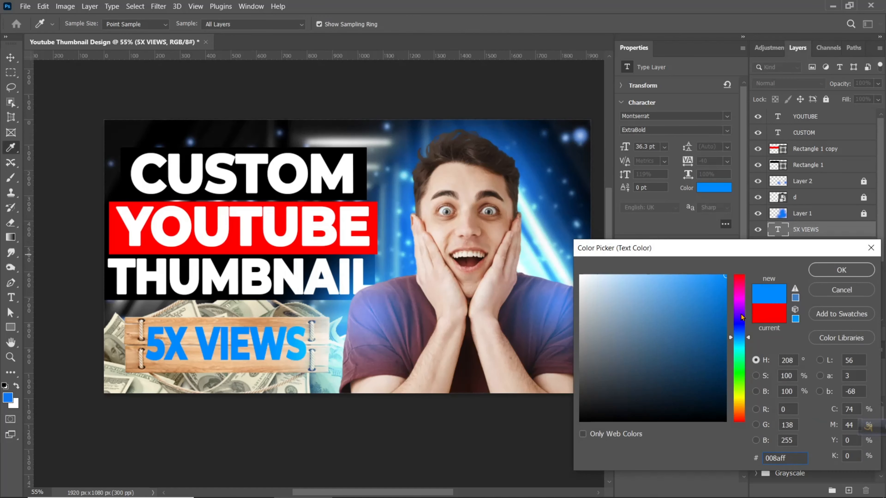
{"action": "left_click", "coordinate": [841, 270]}
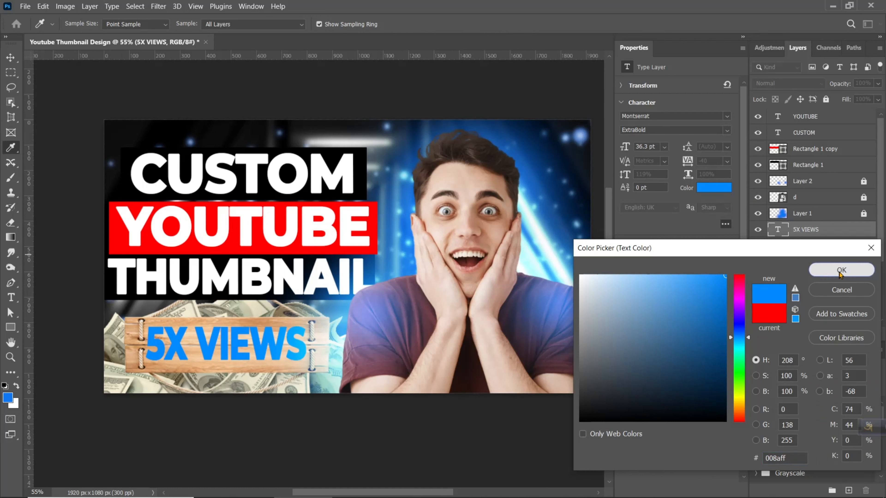